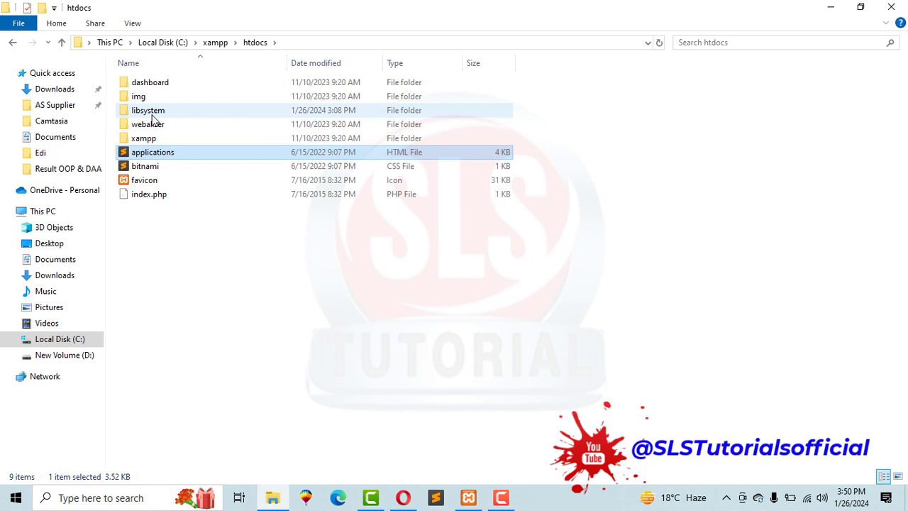
Open the libsystem project's db folder in File Explorer.
left_click(152, 113)
double_click(142, 112)
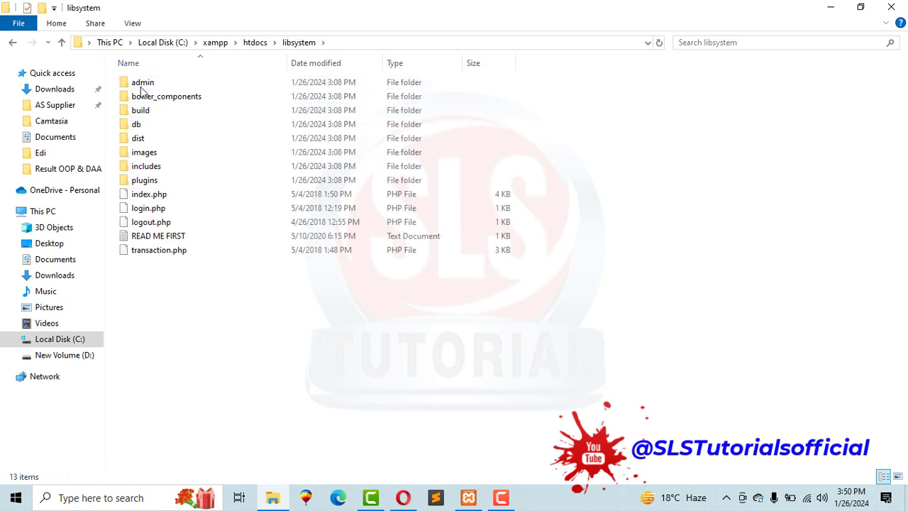
double_click(137, 126)
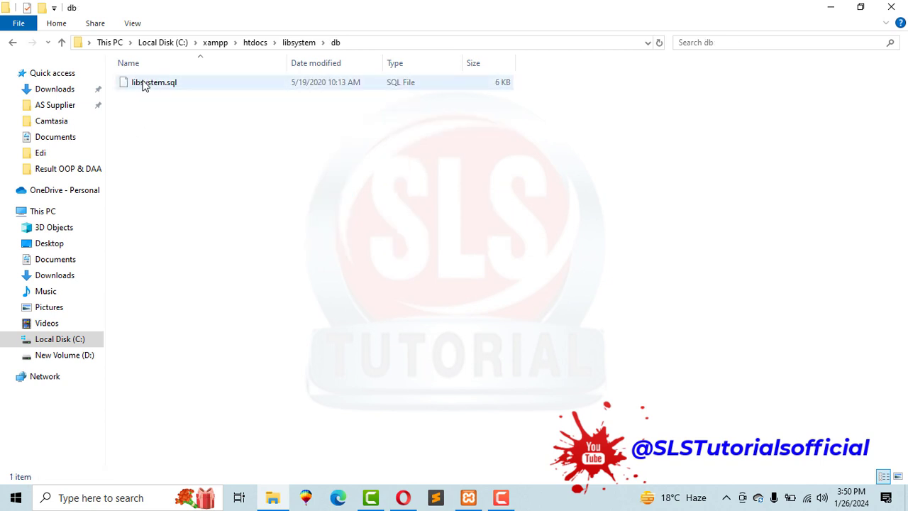
Copy the name libsystem from the libsystem.sql file and bring up Opera.
left_click(151, 85)
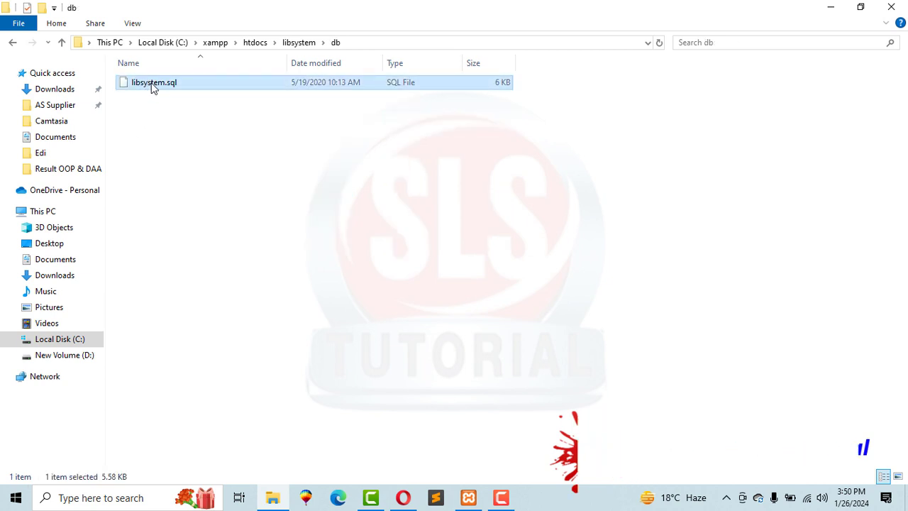
left_click(154, 84)
right_click(156, 82)
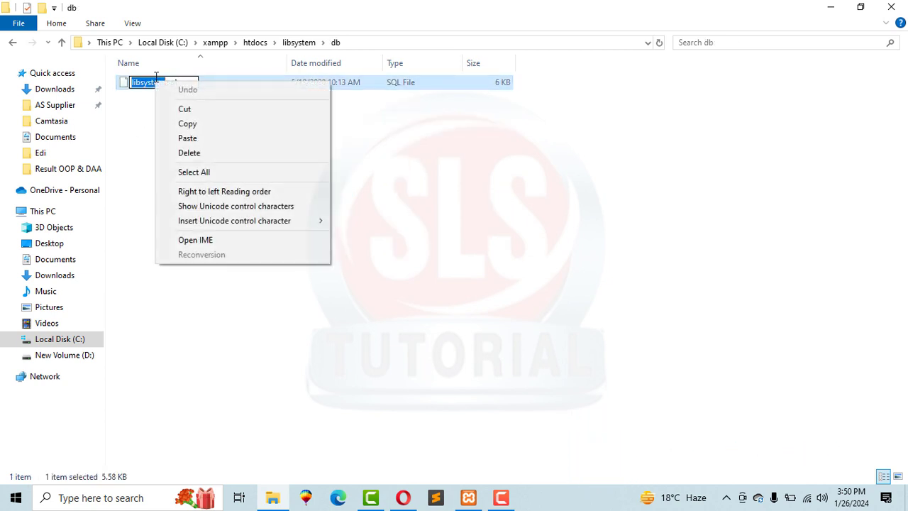
left_click(186, 124)
left_click(403, 497)
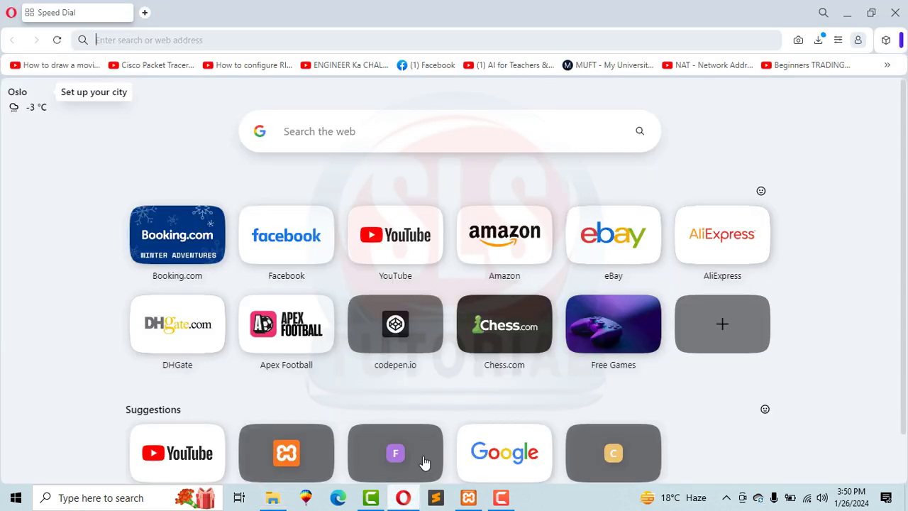
Go to localhost/phpmyadmin and create a new database named libsystem.
type("localhost/phpmyadmin/")
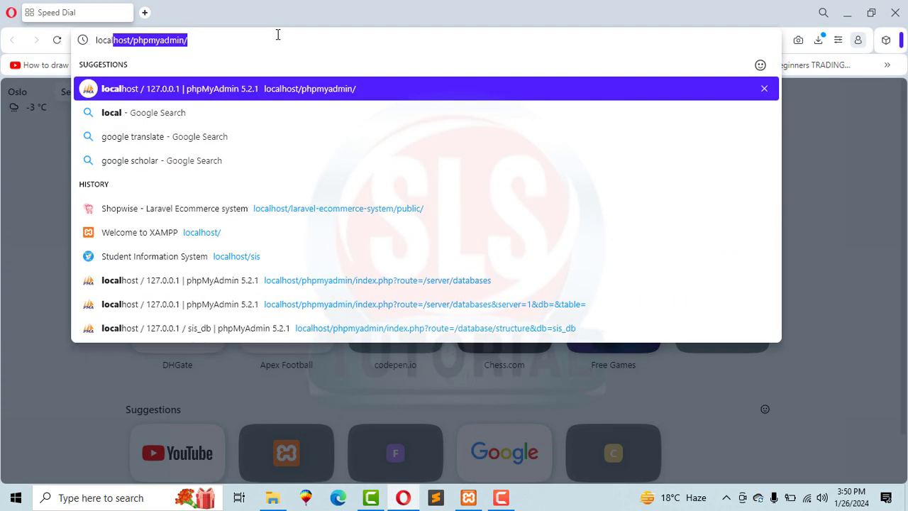
key("Return")
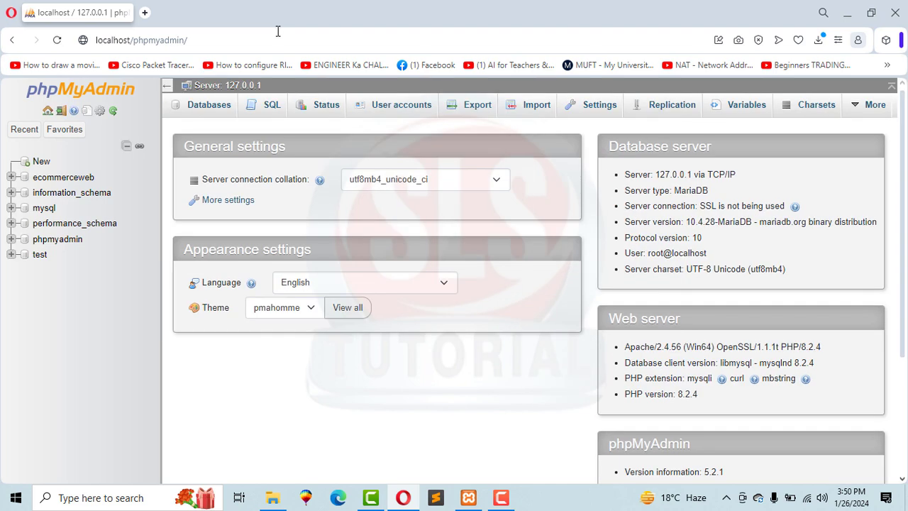
left_click(47, 165)
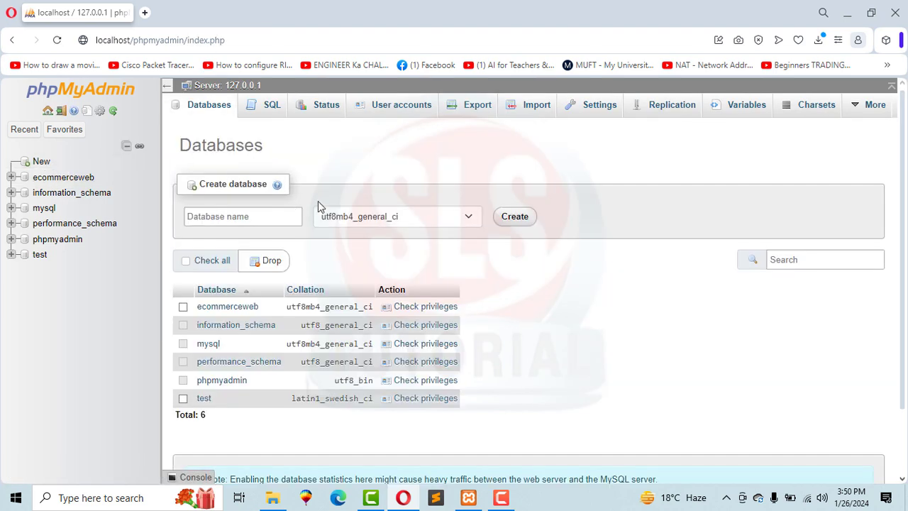
left_click(283, 216)
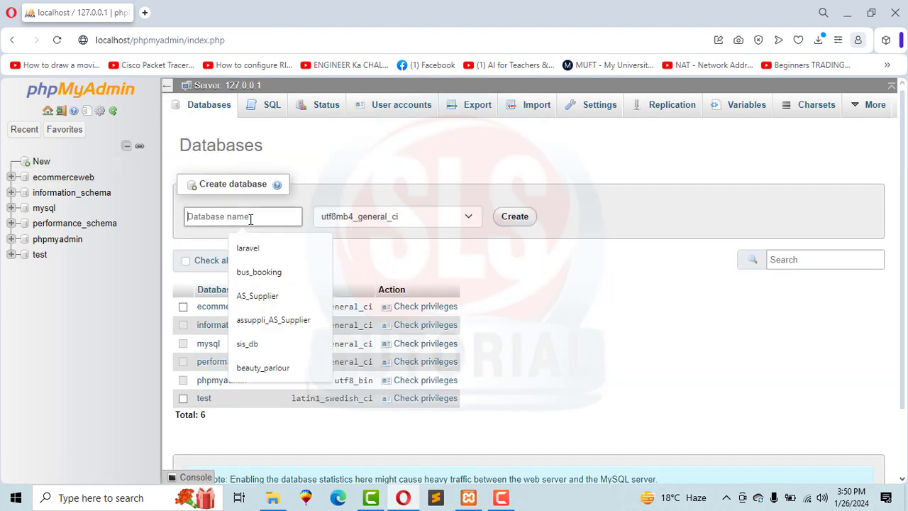
type("libsystem")
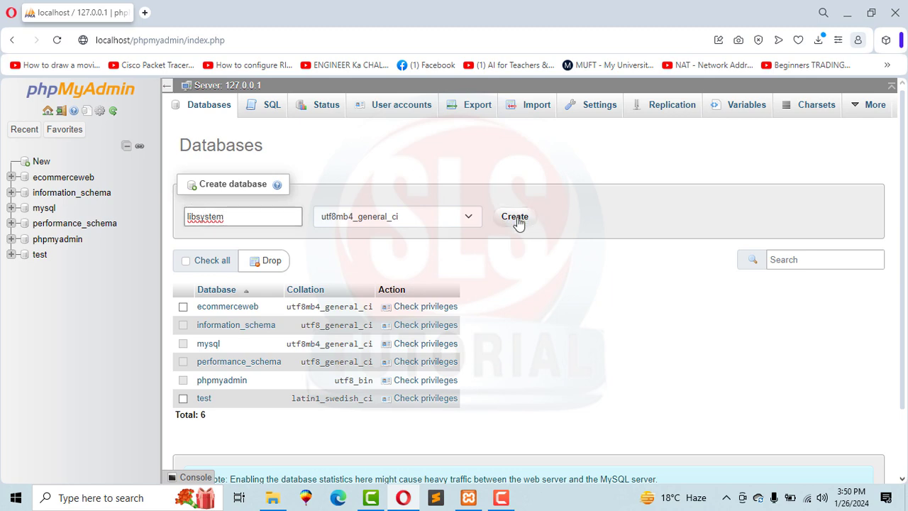
left_click(517, 221)
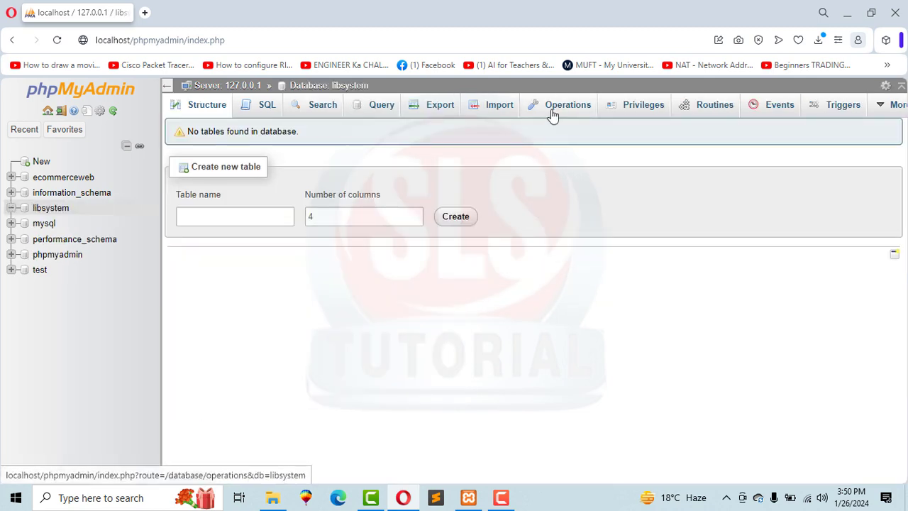
Import libsystem.sql into the libsystem database and view its seven tables.
left_click(485, 111)
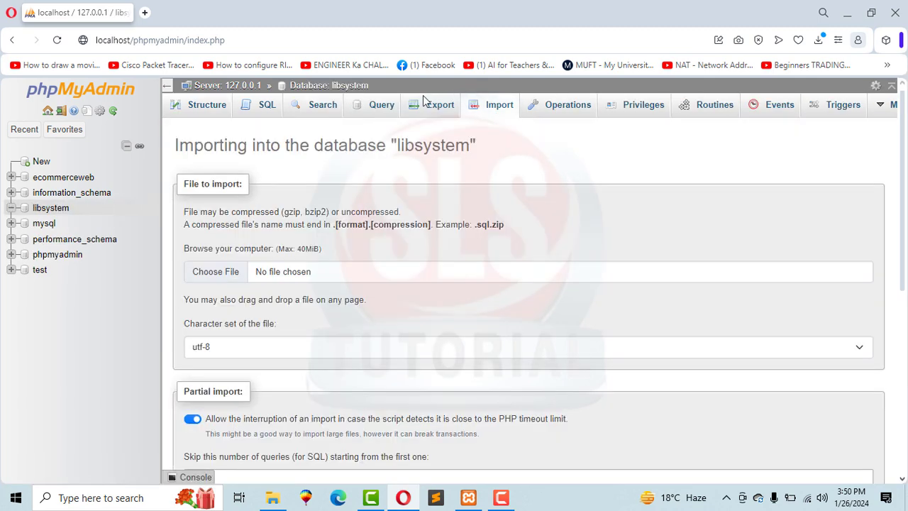
left_click(272, 498)
left_click_drag(153, 86, 448, 257)
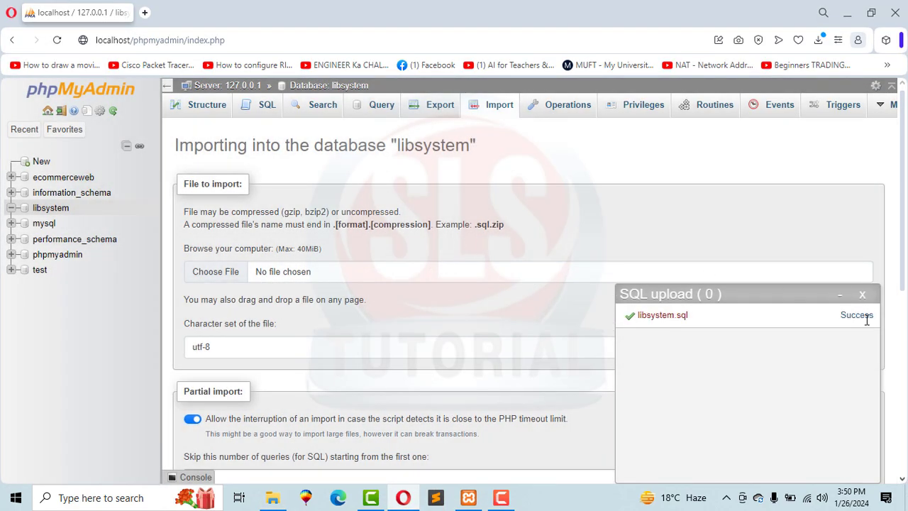
double_click(858, 318)
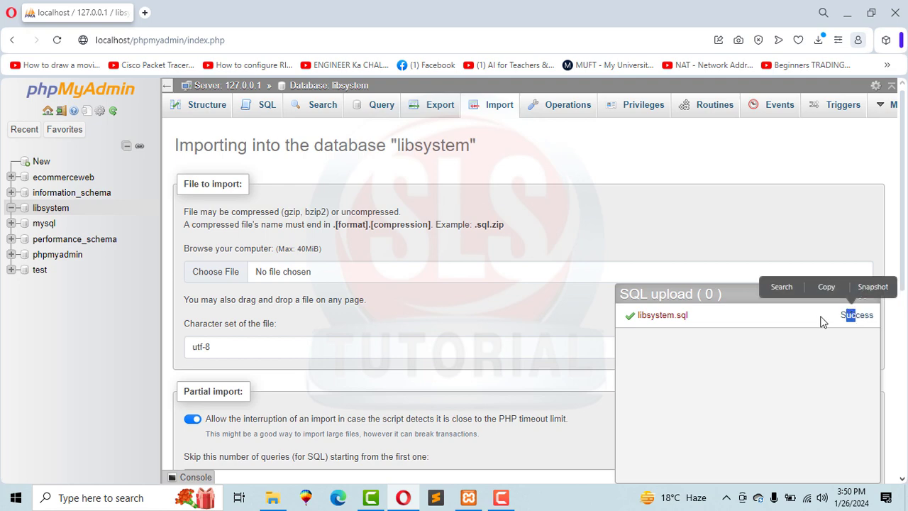
left_click(806, 316)
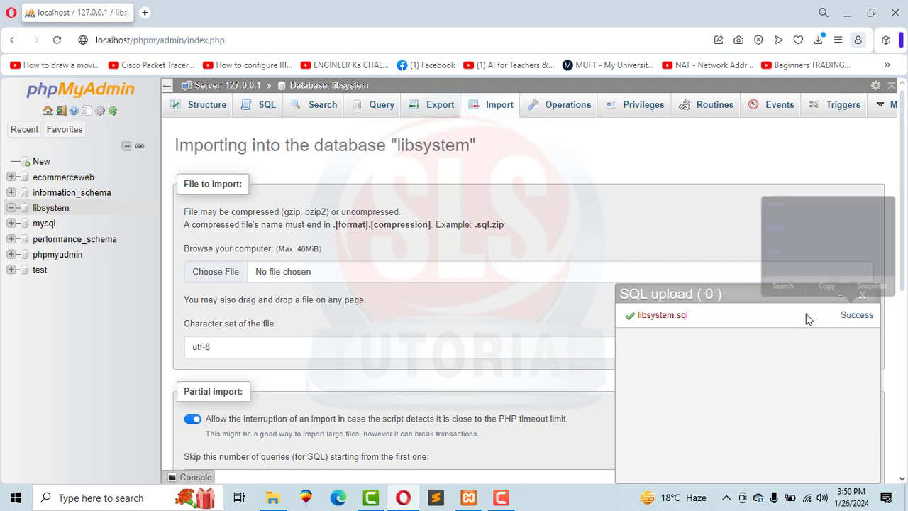
left_click(50, 207)
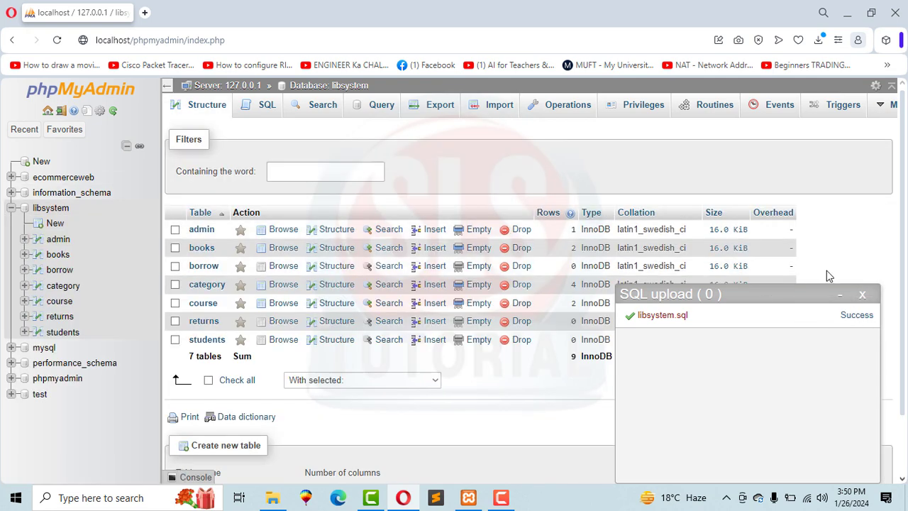
left_click(863, 293)
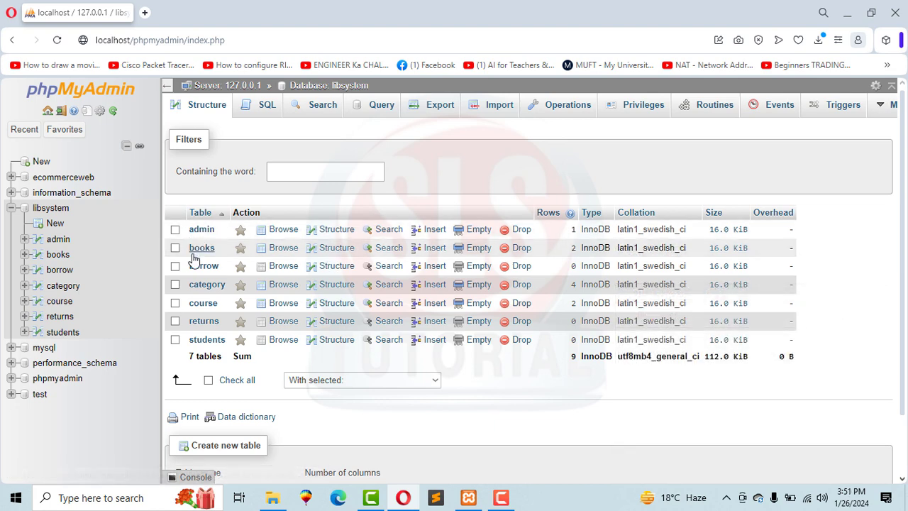
Open a new Opera tab with localhost/ entered in the address bar.
left_click(144, 12)
type("localhost/phpmyadmin/")
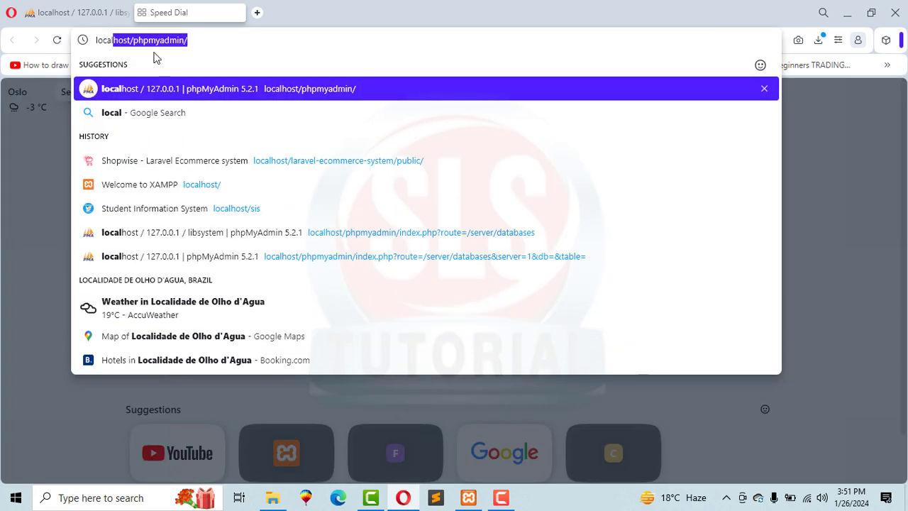
key("Down")
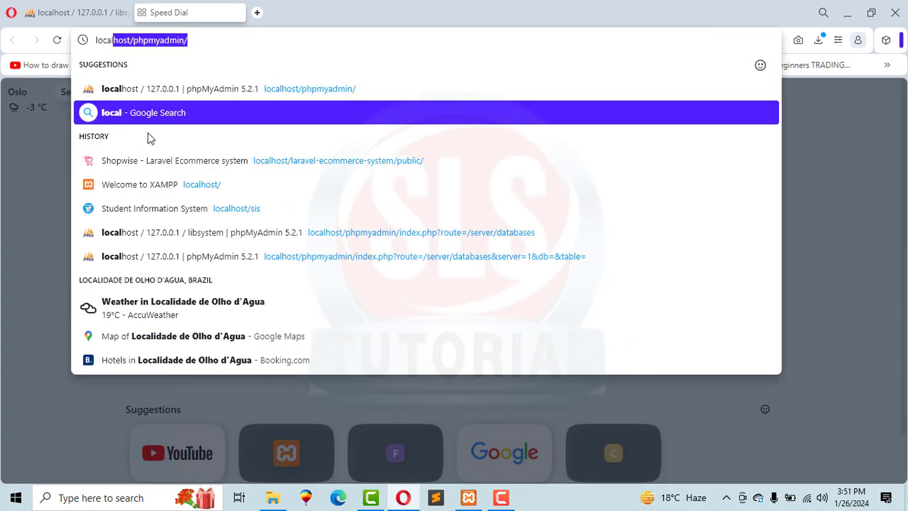
key("Up")
key("Down")
key("Down")
key("Down")
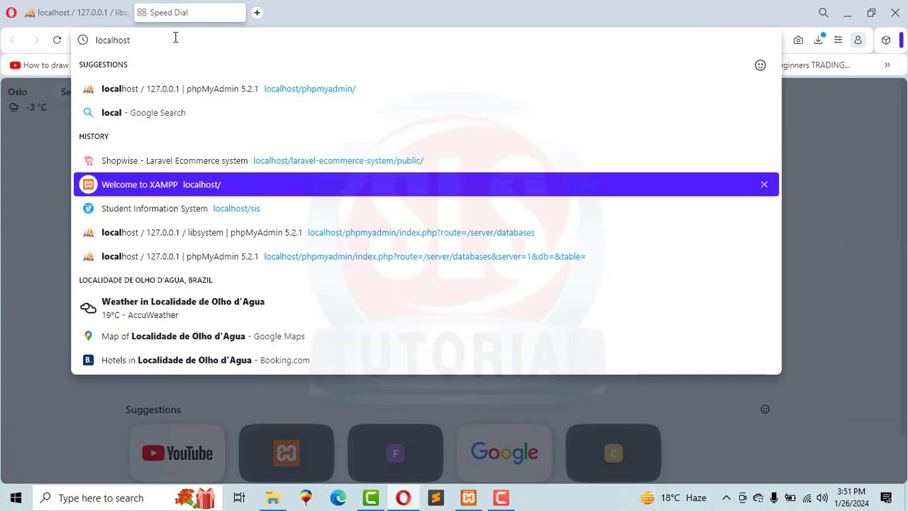
type("/")
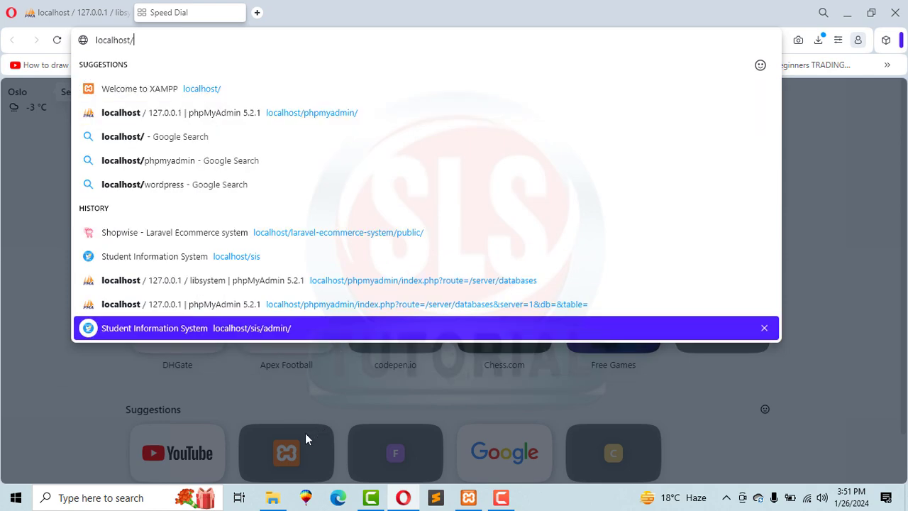
left_click(274, 499)
Go back up to htdocs and copy the libsystem folder's name.
left_click(192, 147)
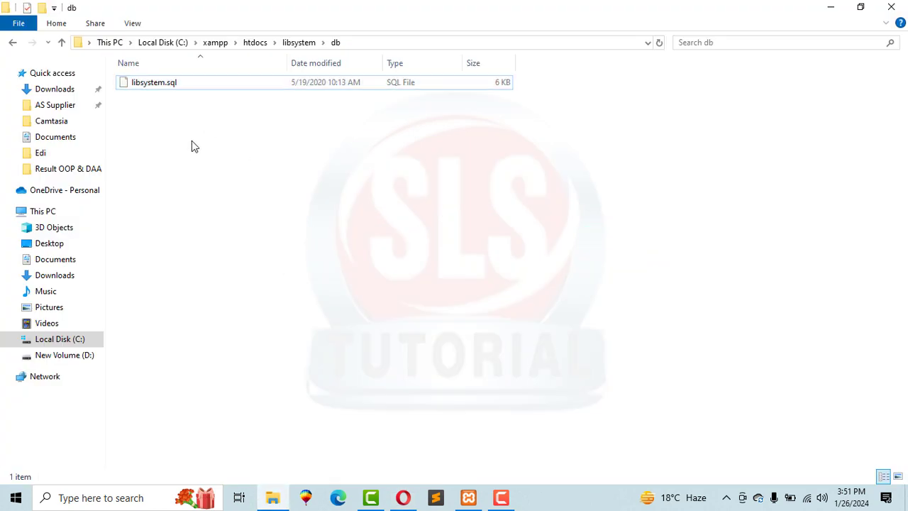
key("BackSpace")
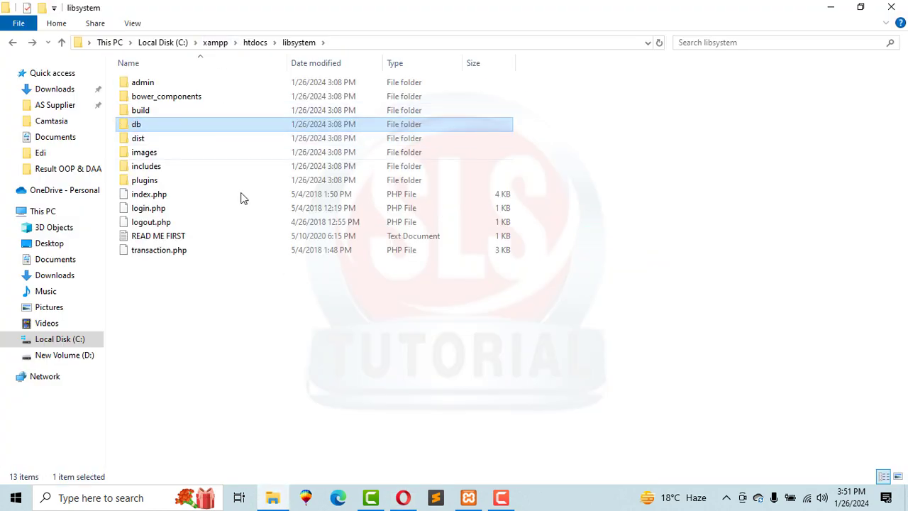
key("BackSpace")
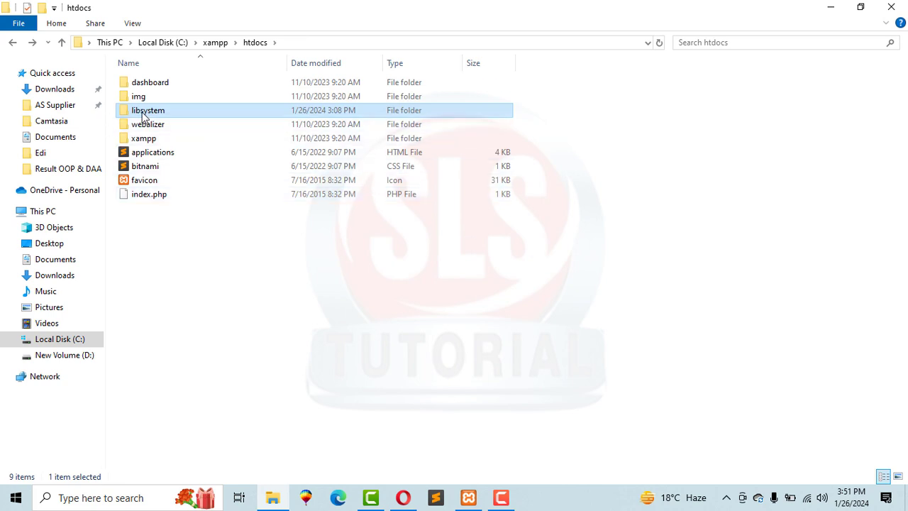
left_click(148, 112)
key("ctrl+c")
right_click(148, 112)
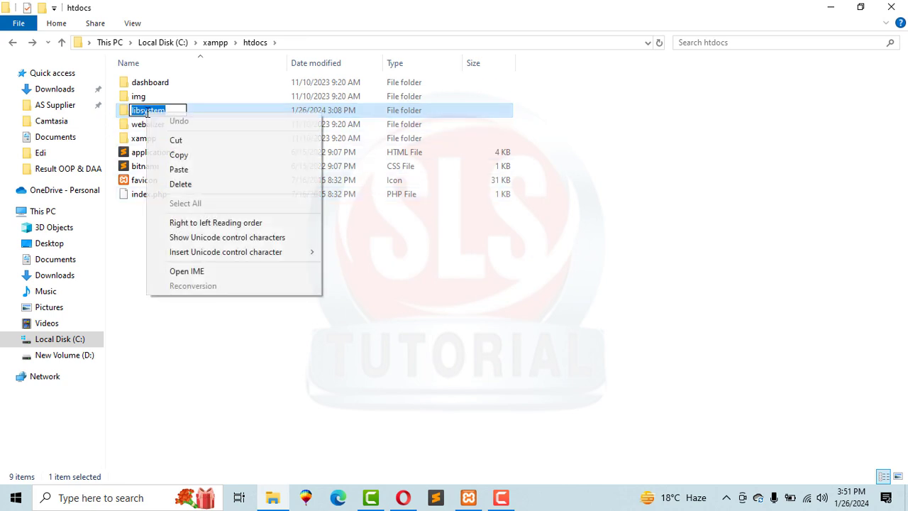
left_click(176, 156)
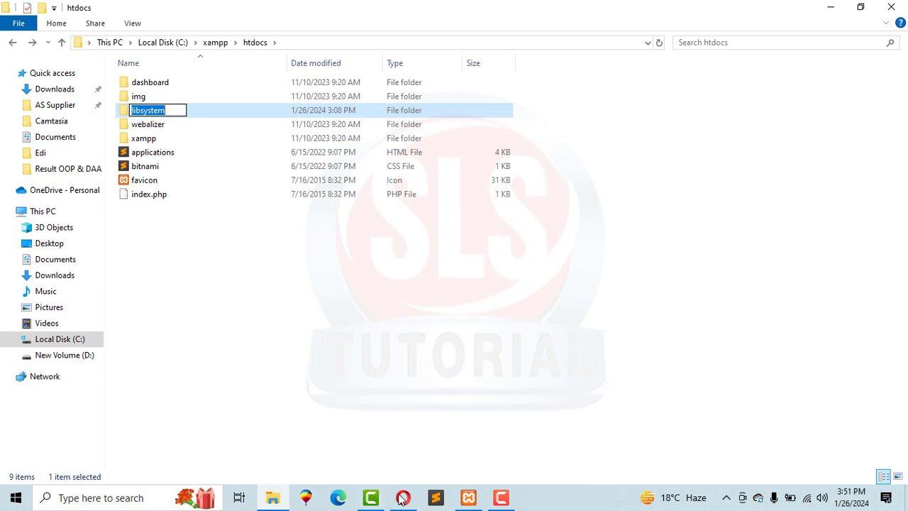
left_click(403, 497)
Load localhost/libsystem/ and review the two books in the public catalogue, including Calculus Made Easy.
key("ctrl+v")
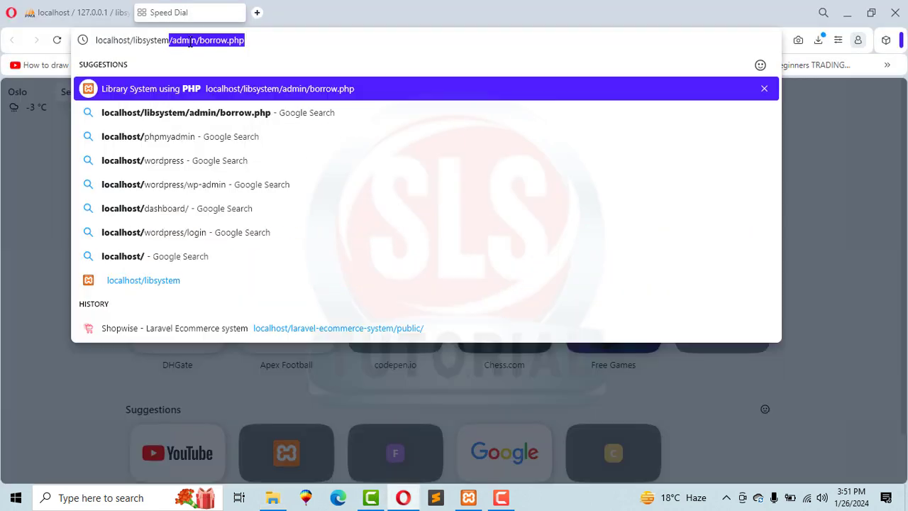
left_click(173, 41)
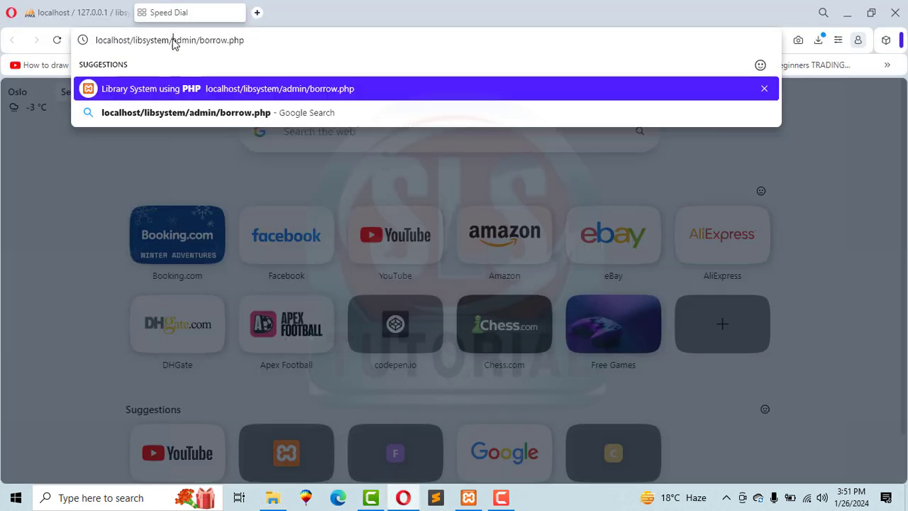
key("shift+End")
key("Delete")
key("Return")
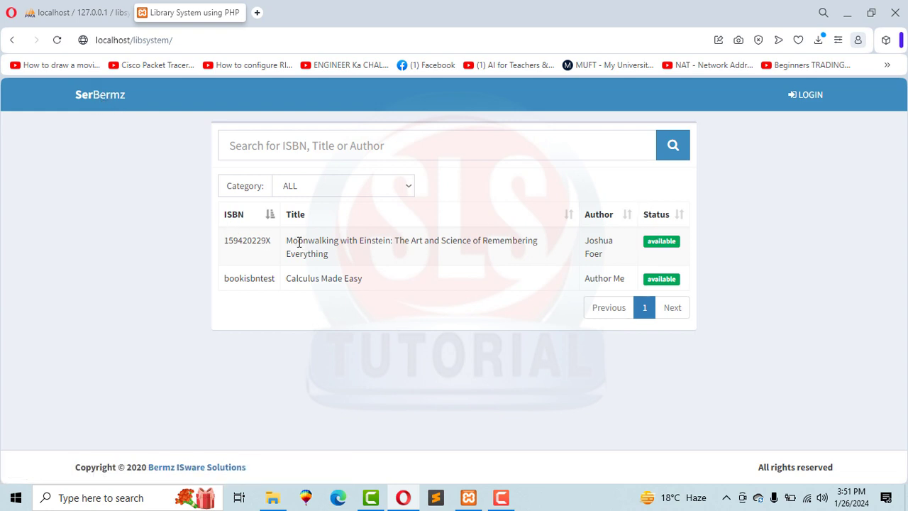
left_click_drag(288, 241, 398, 253)
left_click_drag(309, 277, 365, 283)
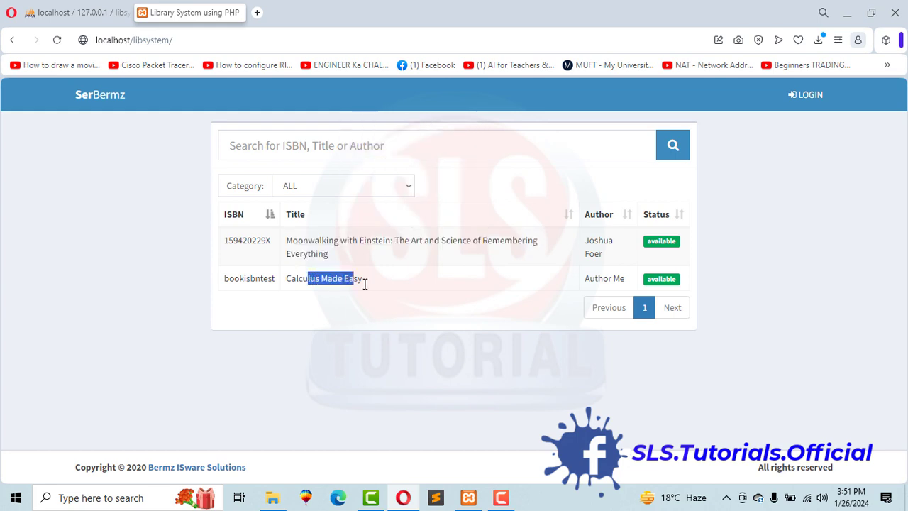
Go to the admin login page at localhost/libsystem/admin.
left_click(188, 40)
left_click(198, 41)
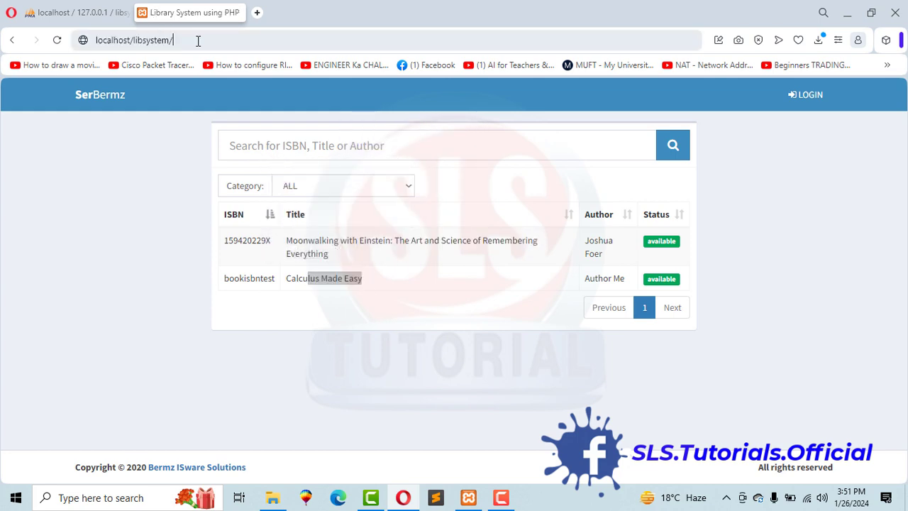
type("admin")
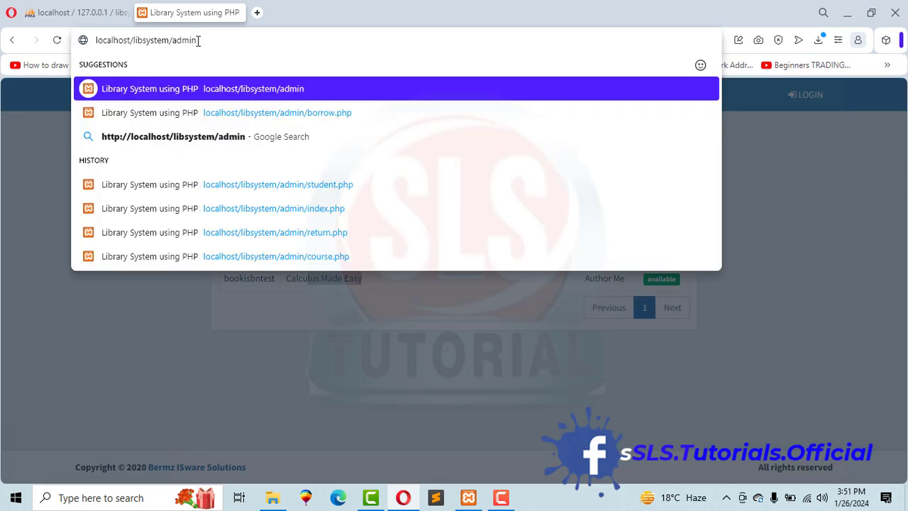
key("Return")
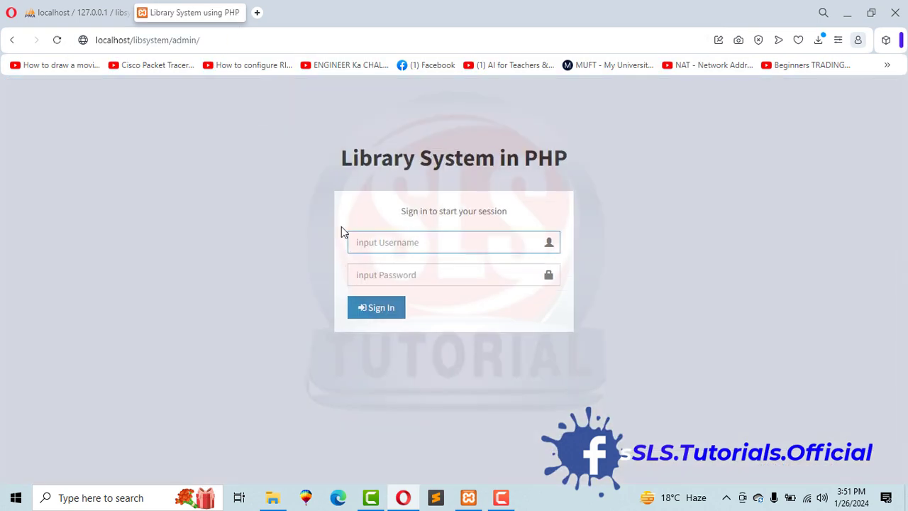
Sign in to the Library System admin panel with the admin username and password.
left_click(371, 246)
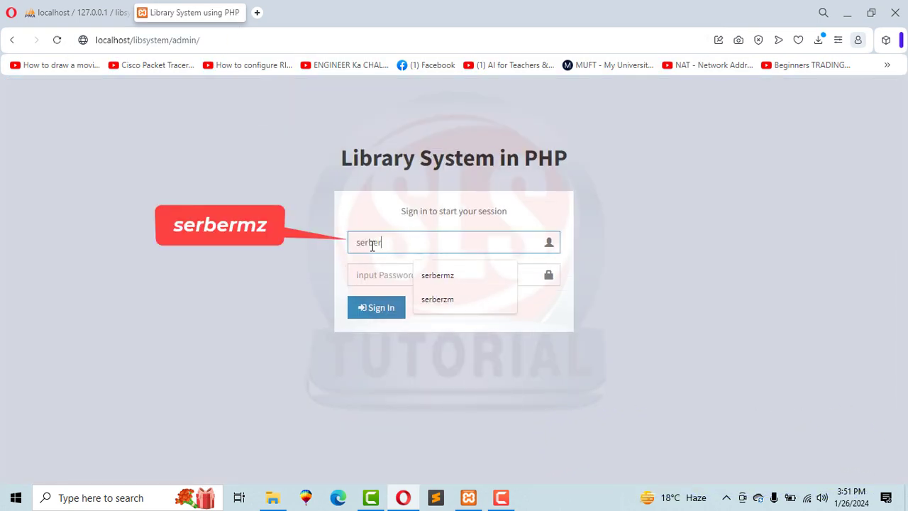
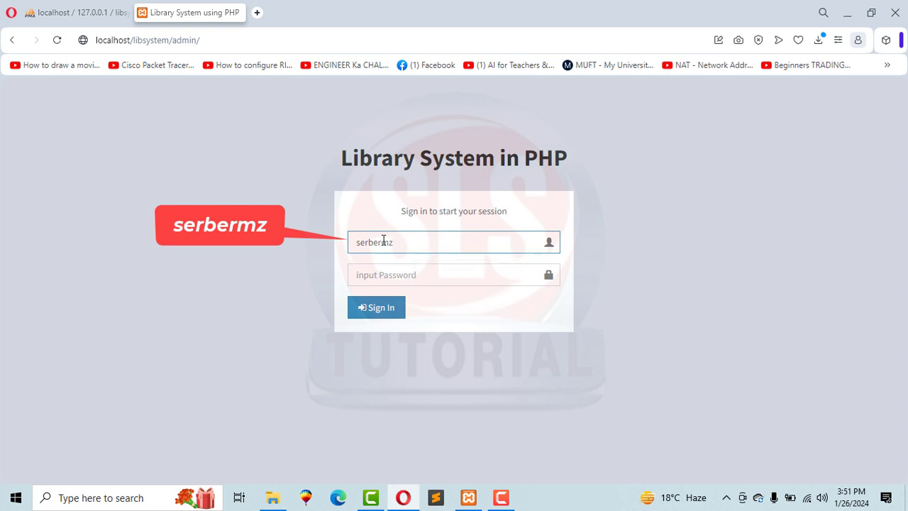
left_click_drag(409, 241, 357, 246)
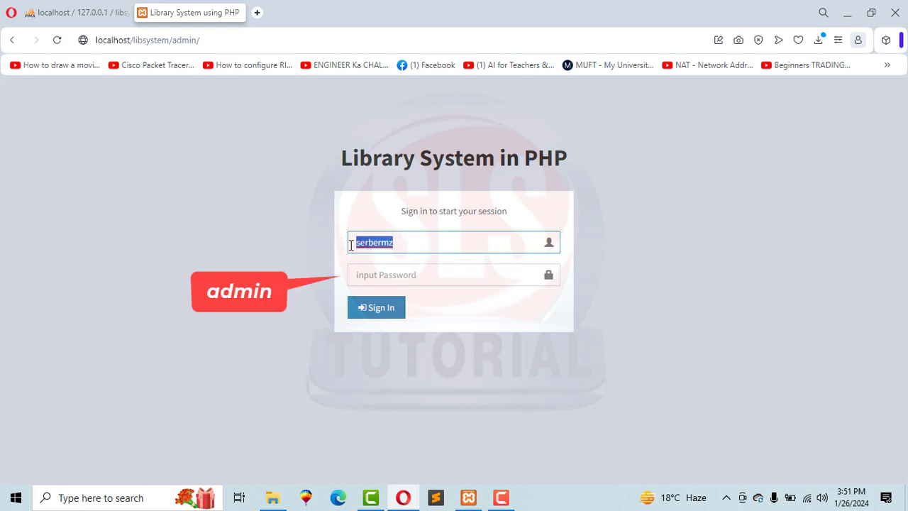
left_click(369, 281)
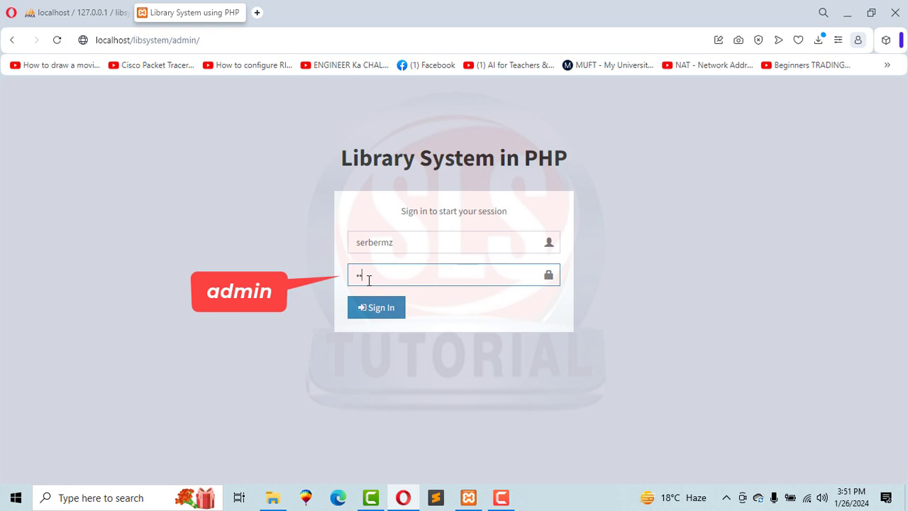
left_click(386, 315)
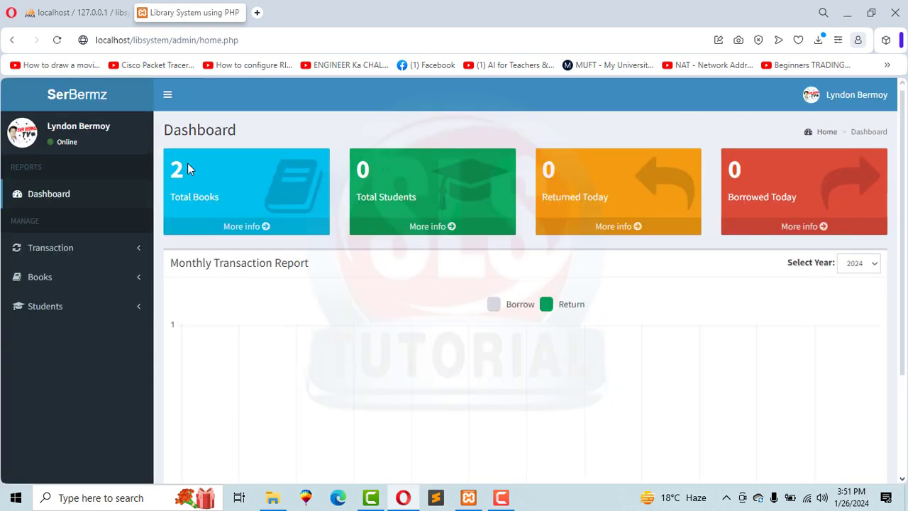
Review the dashboard counters: 2 total books, 0 students, returned and borrowed today.
left_click_drag(183, 169, 165, 168)
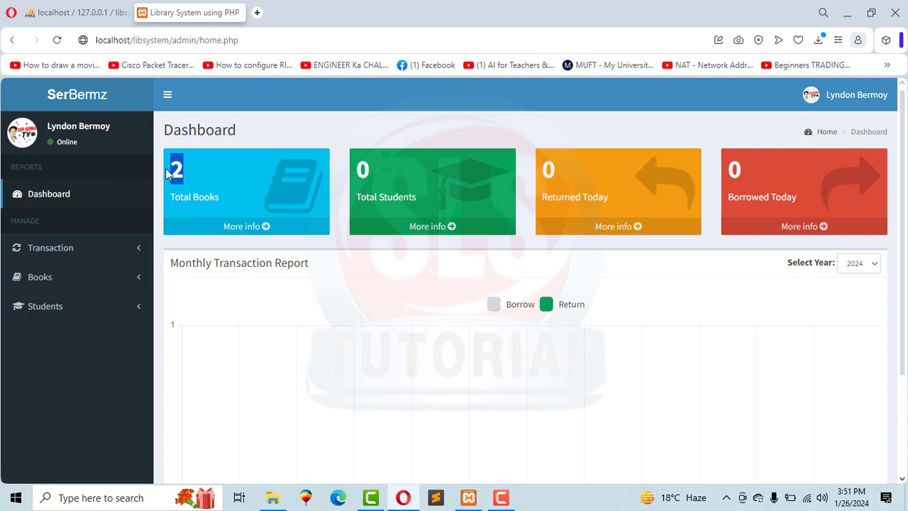
double_click(362, 169)
left_click_drag(539, 171, 688, 177)
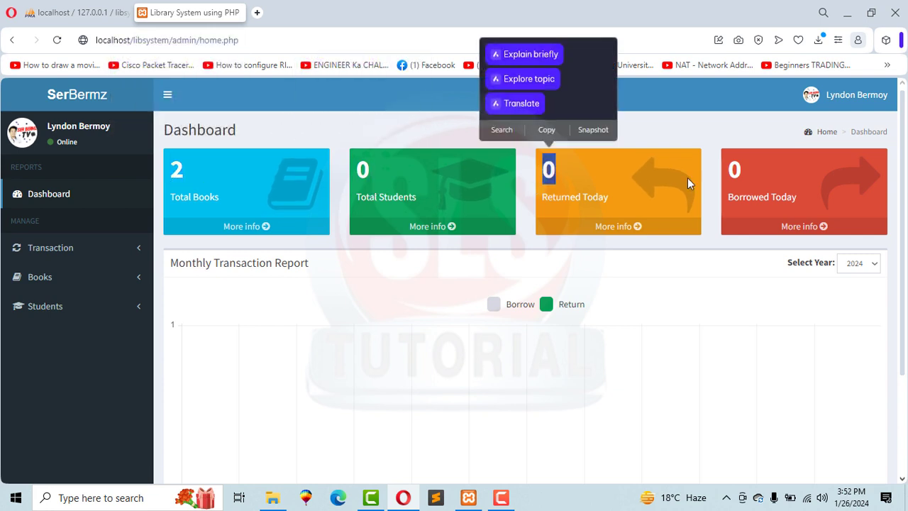
left_click_drag(746, 174, 725, 173)
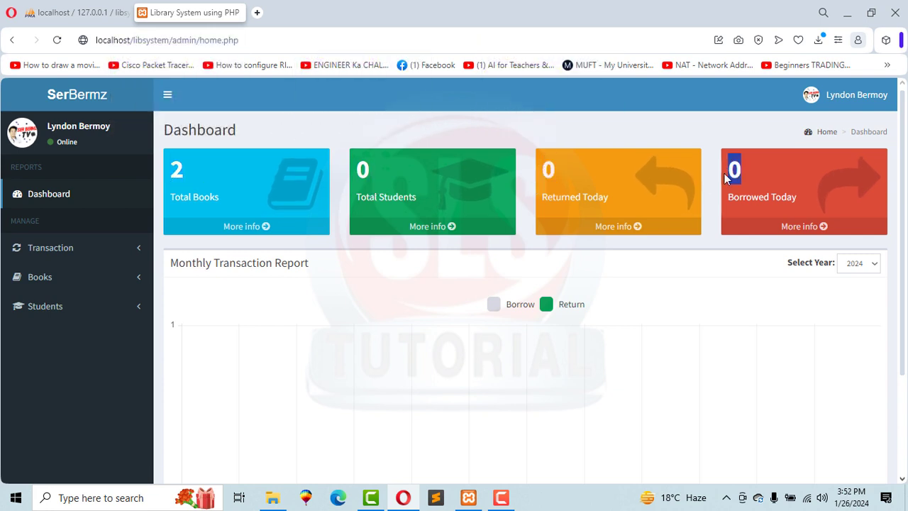
left_click(354, 137)
left_click(71, 12)
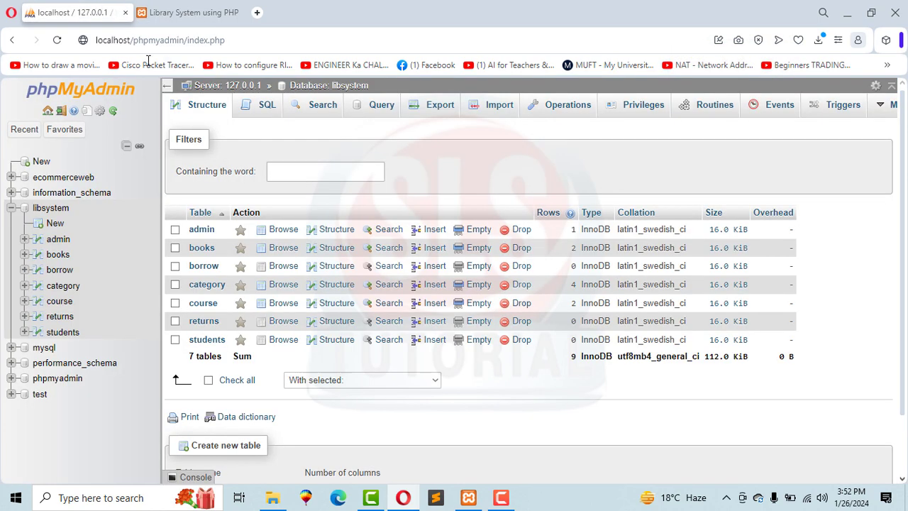
Browse the libsystem books table to confirm Calculus Made Easy and Moonwalking with Einstein.
left_click(56, 252)
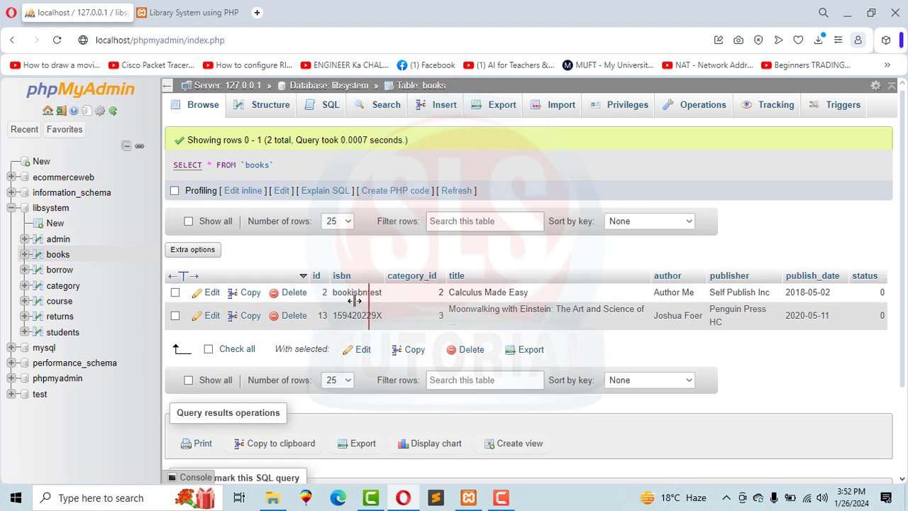
mouse_move(354, 301)
left_mouse_down()
mouse_move(314, 295)
mouse_move(367, 303)
left_mouse_up()
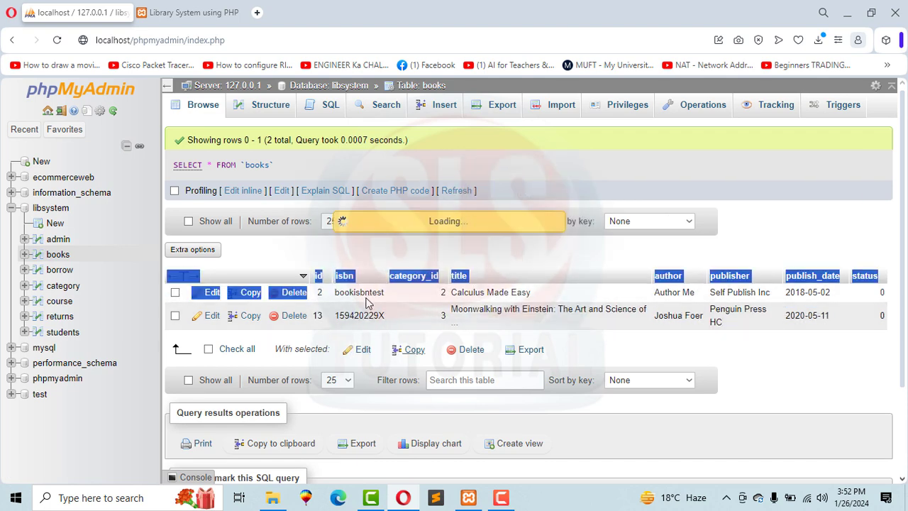
scroll(496, 330, "down", 3)
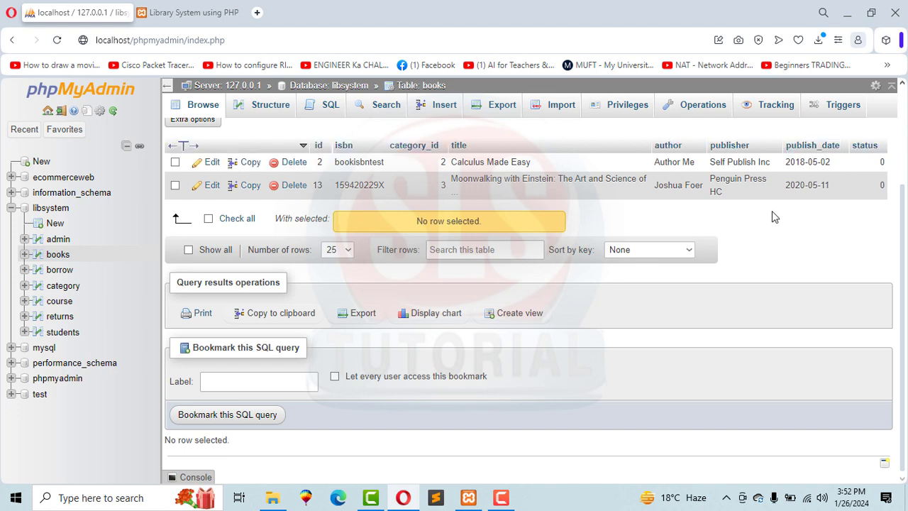
left_click(206, 12)
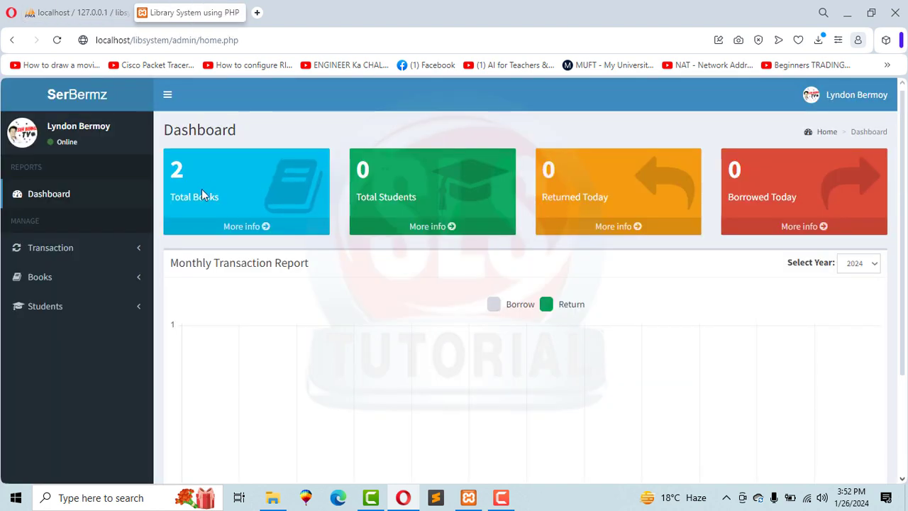
Add a new student with the suggested first and last names and course BSCS.
left_click(55, 311)
left_click(49, 339)
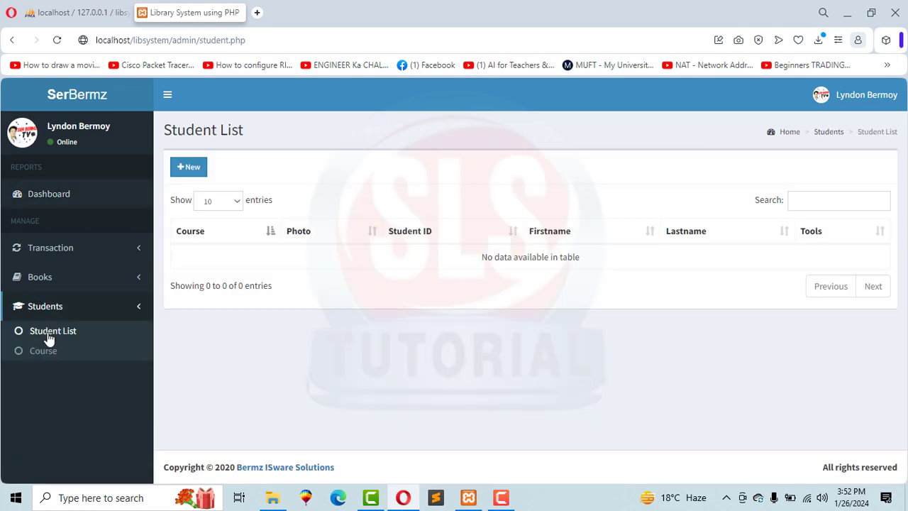
left_click(189, 167)
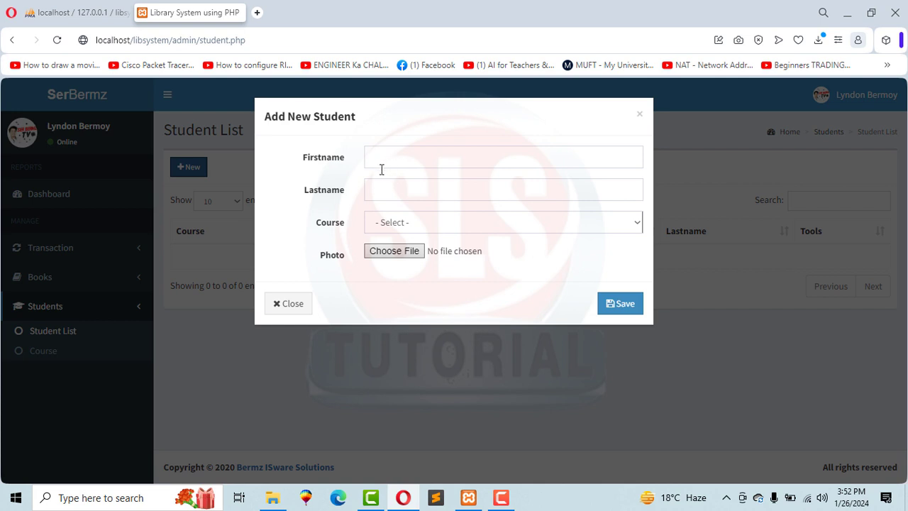
left_click(396, 159)
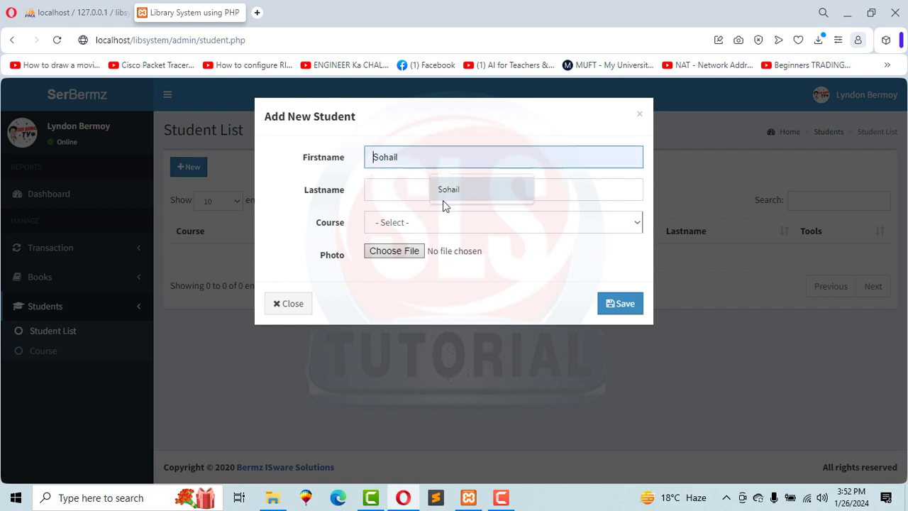
left_click(443, 197)
left_click(407, 191)
left_click(454, 223)
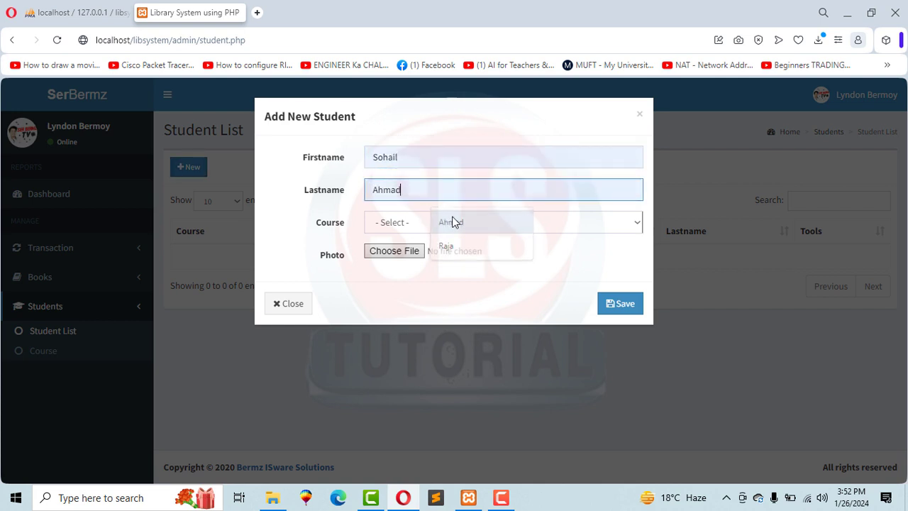
left_click(390, 222)
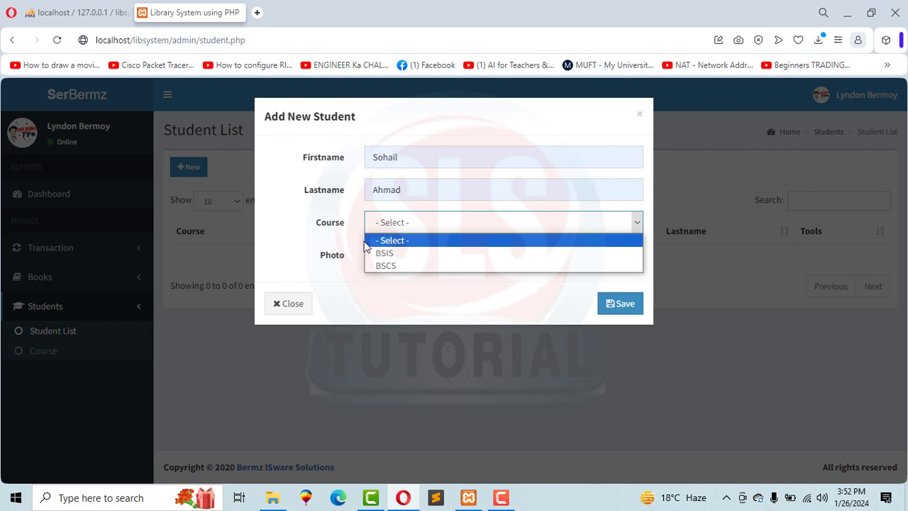
left_click(389, 266)
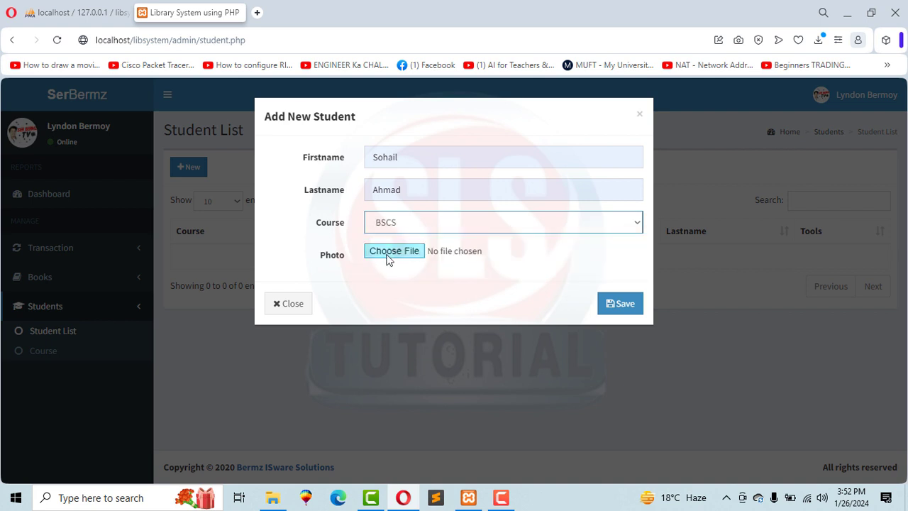
left_click(621, 306)
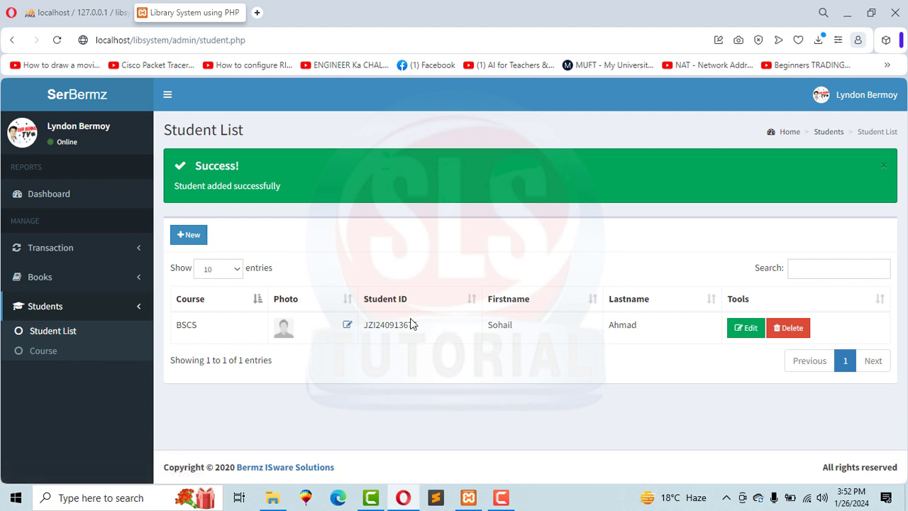
Check the new student's ID, then review the BSCS and BSIS courses on the Course page.
left_click_drag(364, 330, 419, 330)
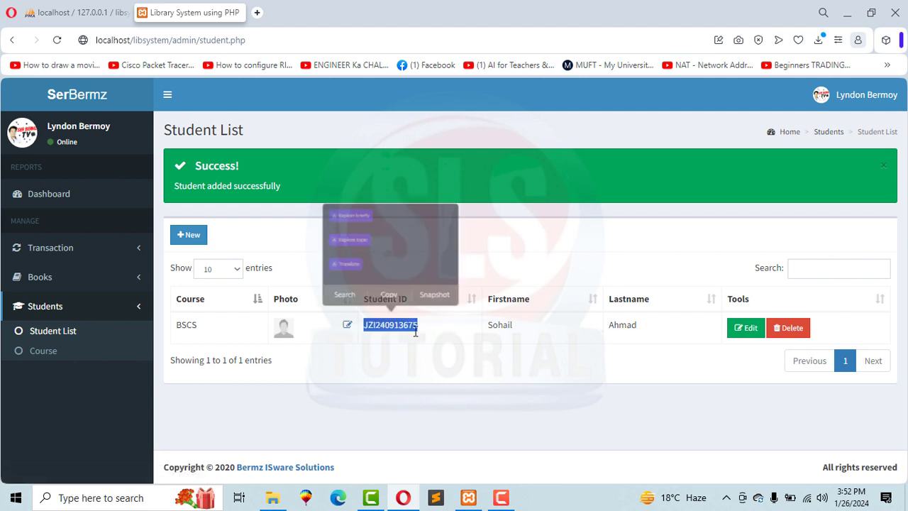
left_click(392, 364)
left_click(53, 355)
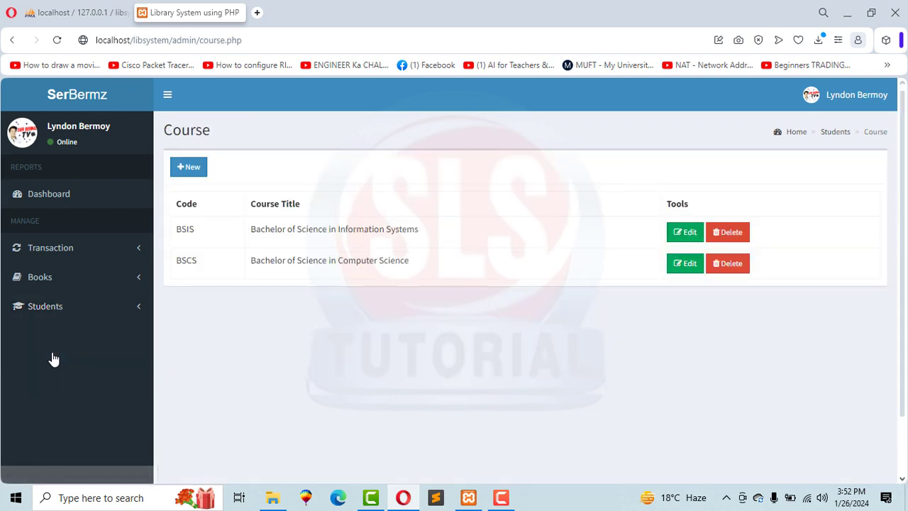
left_click_drag(179, 260, 196, 258)
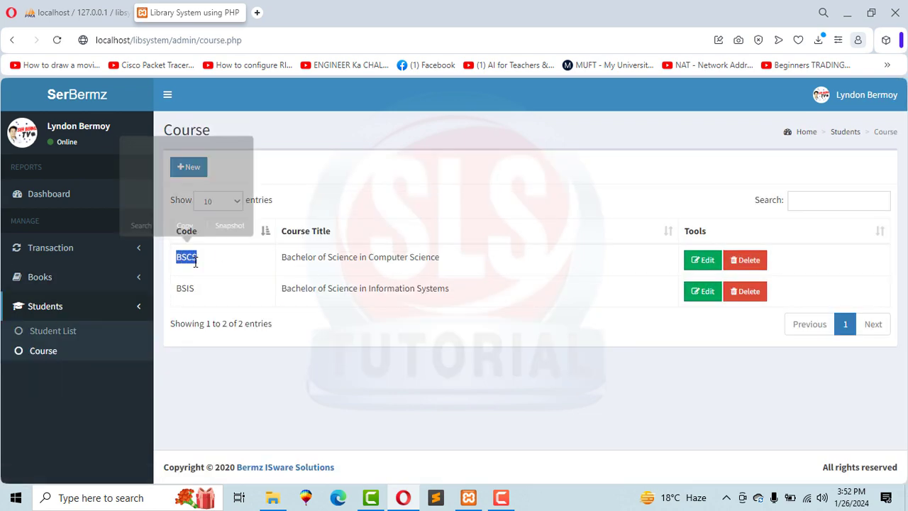
left_click_drag(181, 288, 203, 290)
left_click(199, 312)
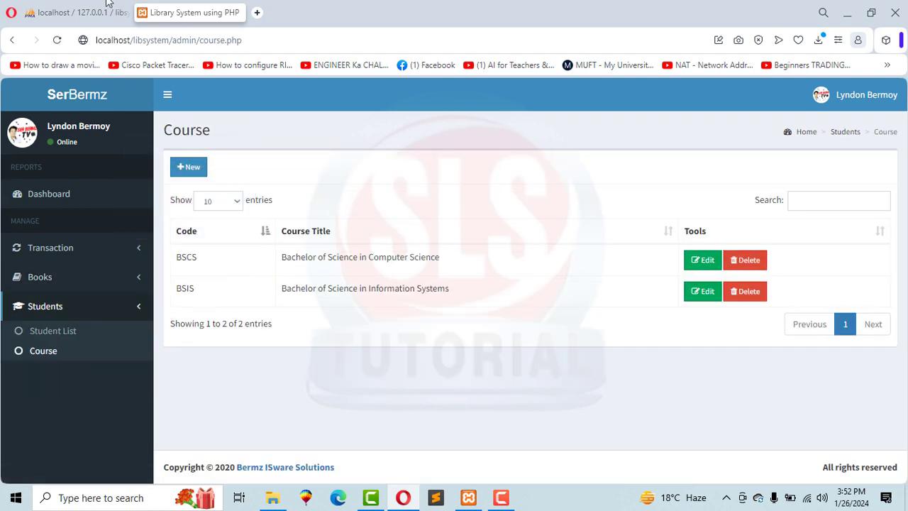
left_click(71, 12)
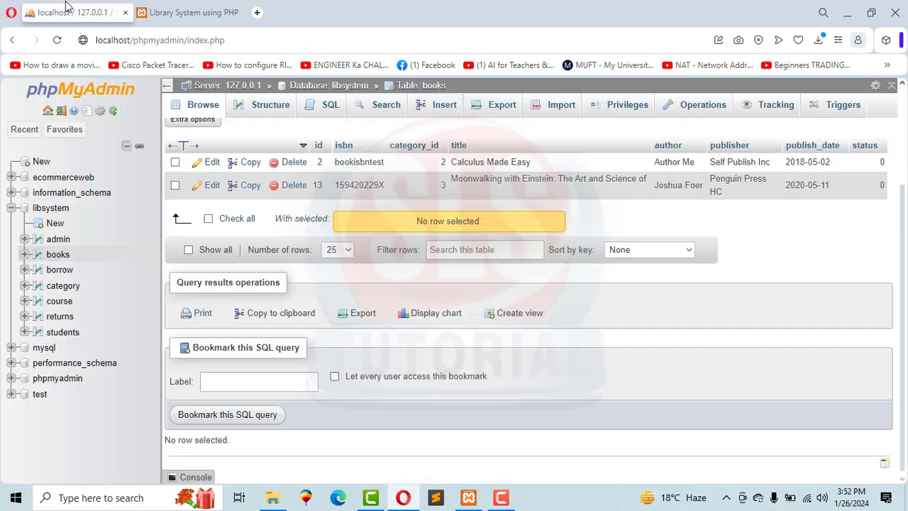
Browse the students table to find the new student's record with course_id 2.
left_click(61, 331)
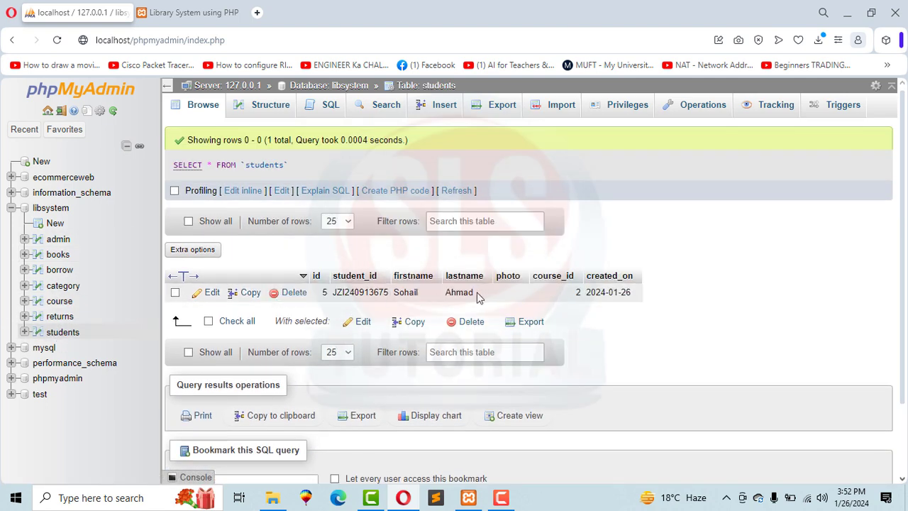
left_click_drag(477, 297, 442, 294)
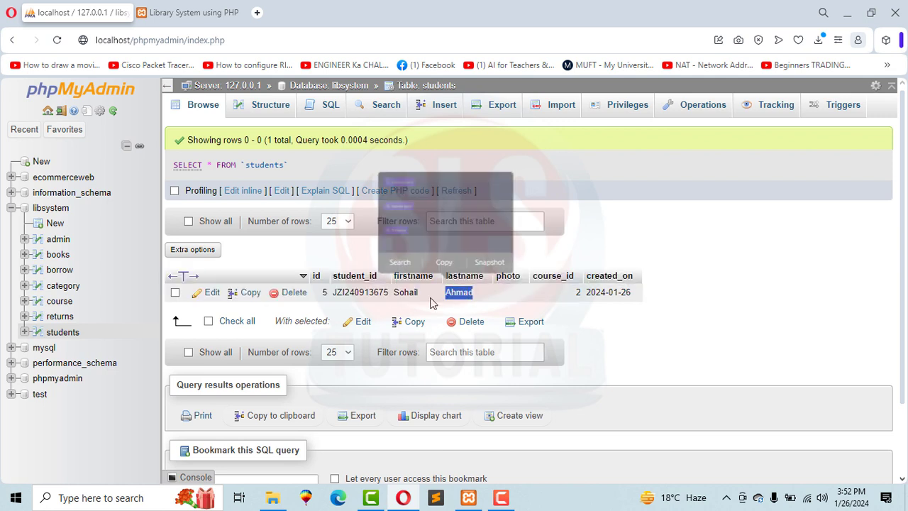
left_click(754, 289)
Browse the course table and confirm id 2 is BSCS.
left_click(60, 306)
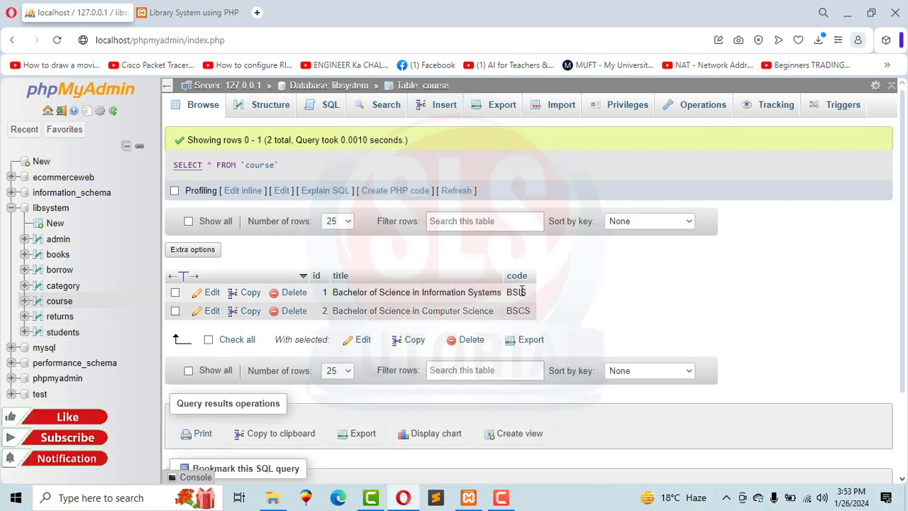
left_click_drag(323, 302, 524, 297)
left_click(532, 316)
double_click(518, 310)
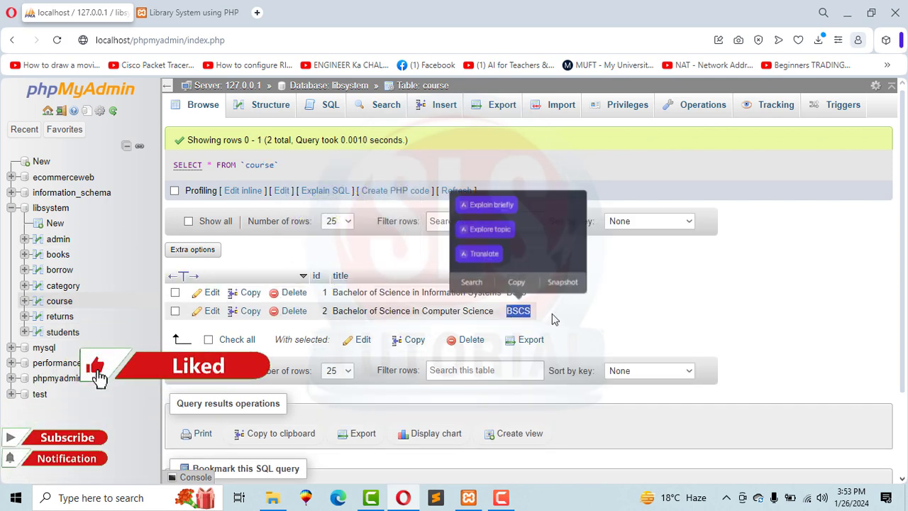
left_click(564, 316)
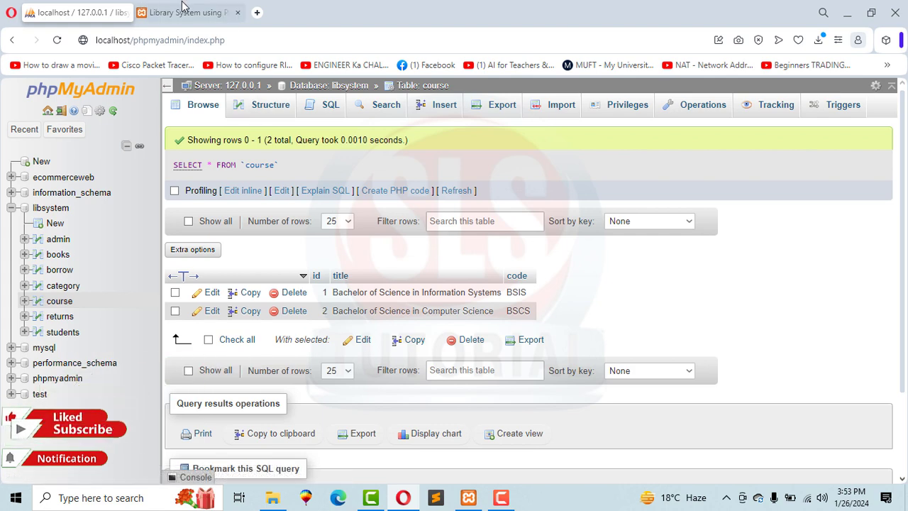
left_click(189, 12)
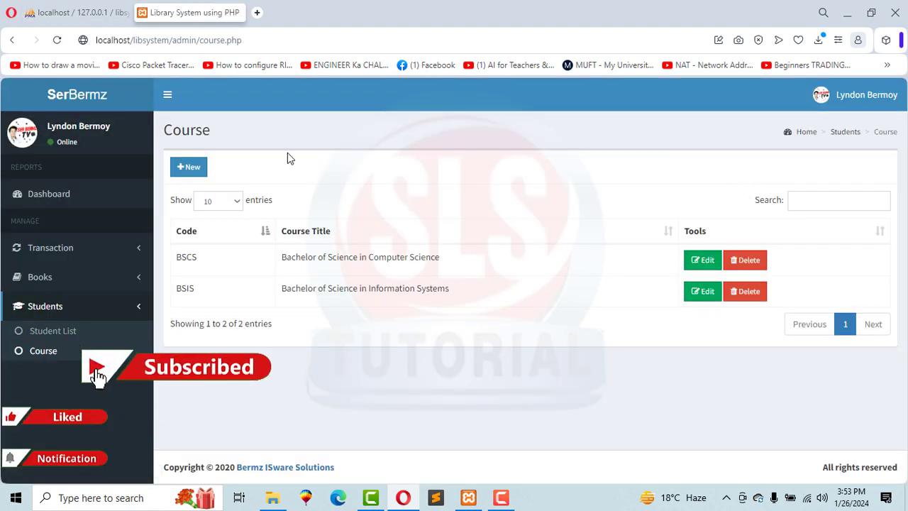
Start a new course in Library System with course code BSSE.
left_click(198, 170)
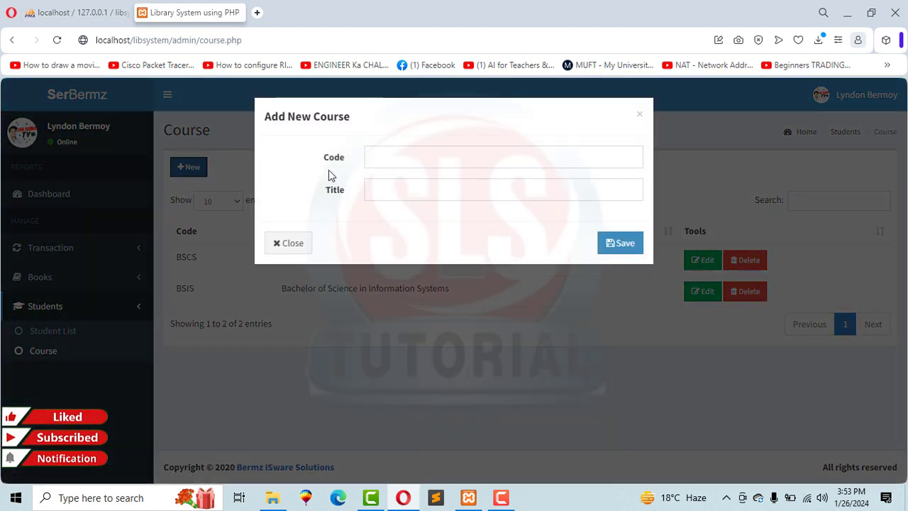
left_click(406, 151)
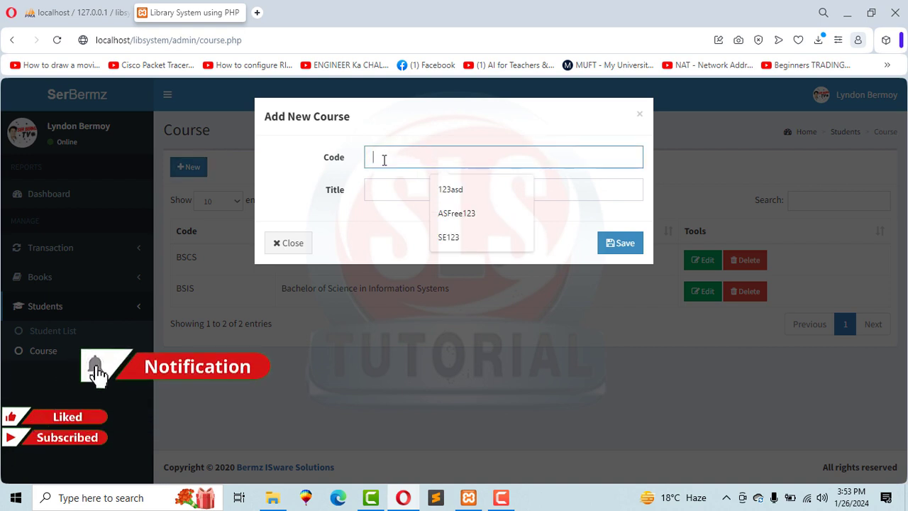
type("BSSE")
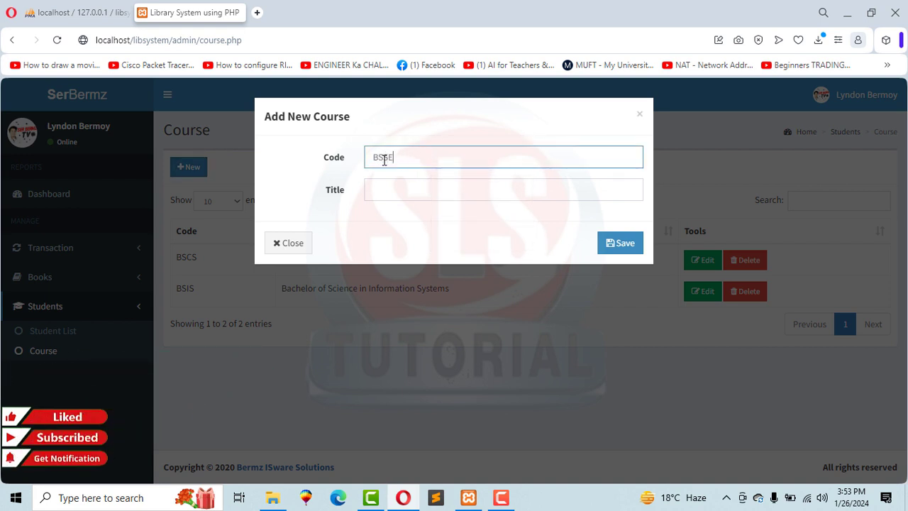
left_click(381, 190)
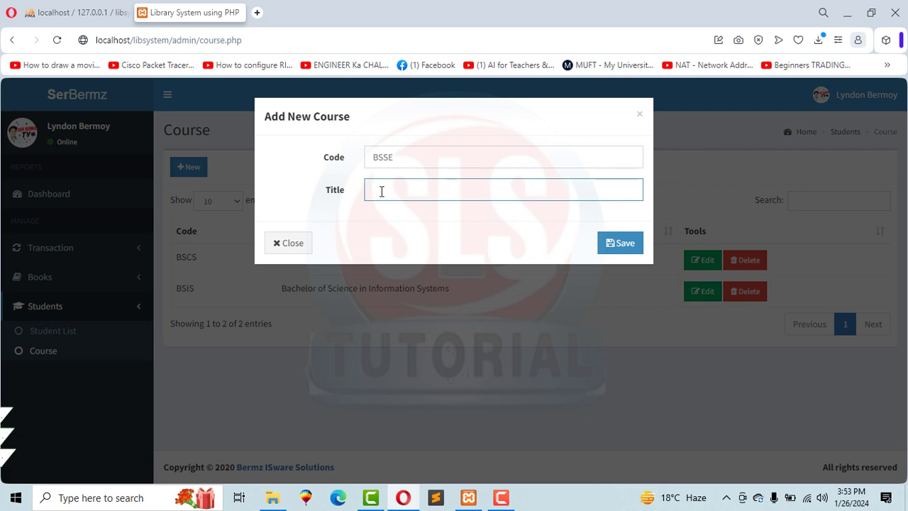
type("Ba")
Paste 'Bachelor of Science', copied from the BSCS title in phpMyAdmin, into the title and save the BSSE course.
left_click(71, 12)
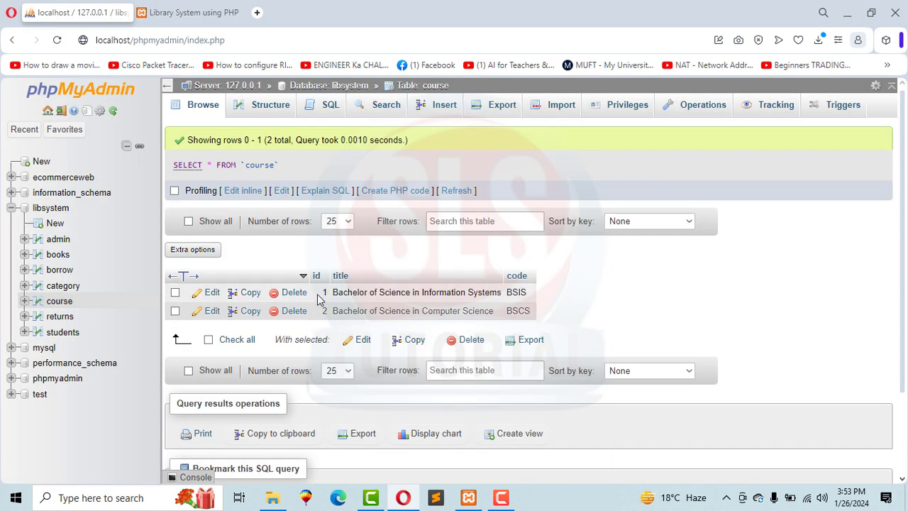
mouse_move(333, 311)
left_mouse_down()
mouse_move(410, 312)
mouse_move(349, 323)
mouse_move(334, 315)
left_mouse_up()
key("ctrl+c")
left_click(410, 313)
left_click(367, 280)
left_click(170, 12)
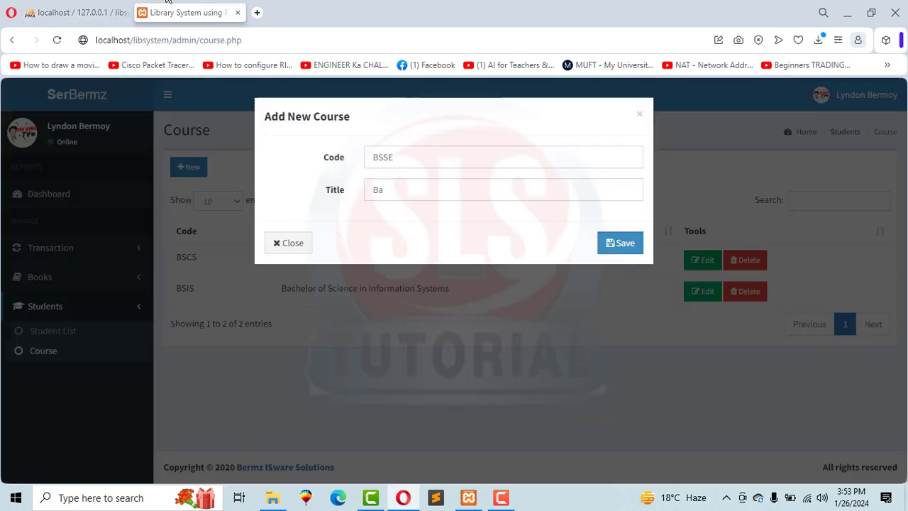
key("ctrl+v")
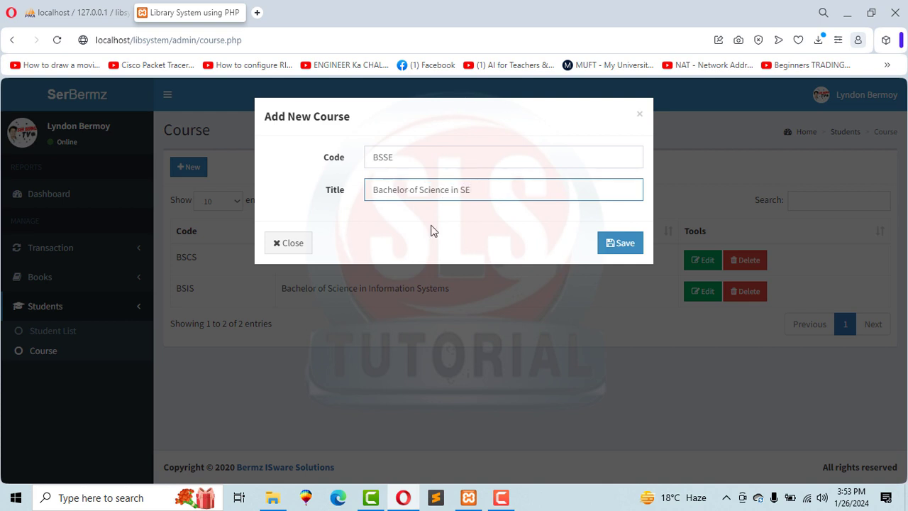
left_click(616, 247)
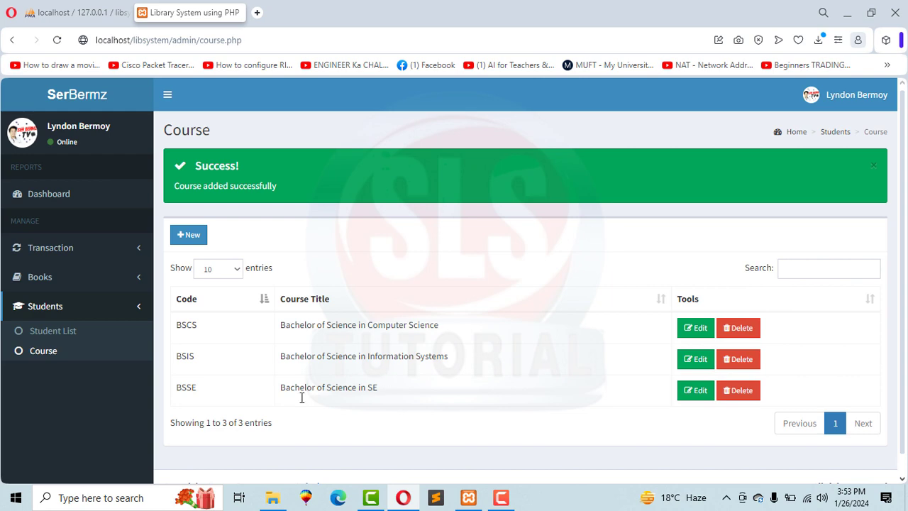
Confirm BSSE – Bachelor of Science in SE is listed in Library System and as id 3 in phpMyAdmin.
left_click_drag(280, 394, 356, 390)
left_click(235, 400)
left_click(77, 12)
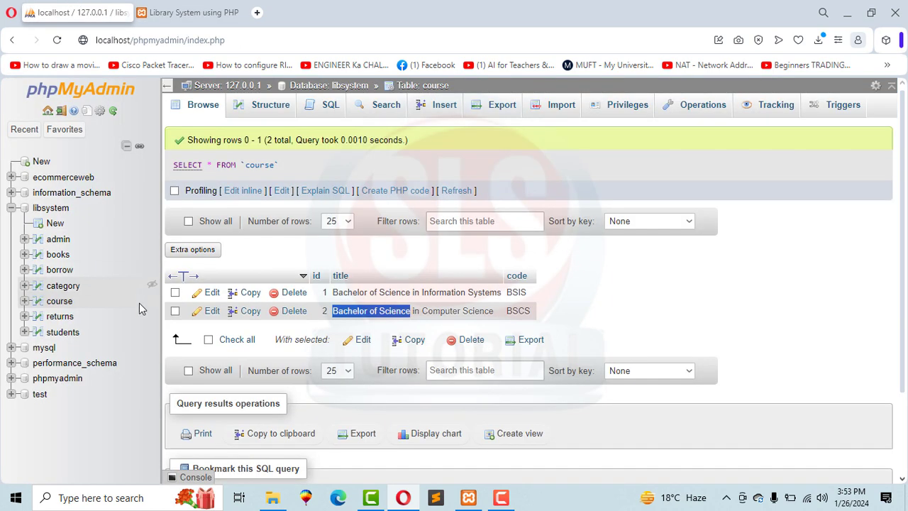
left_click(60, 301)
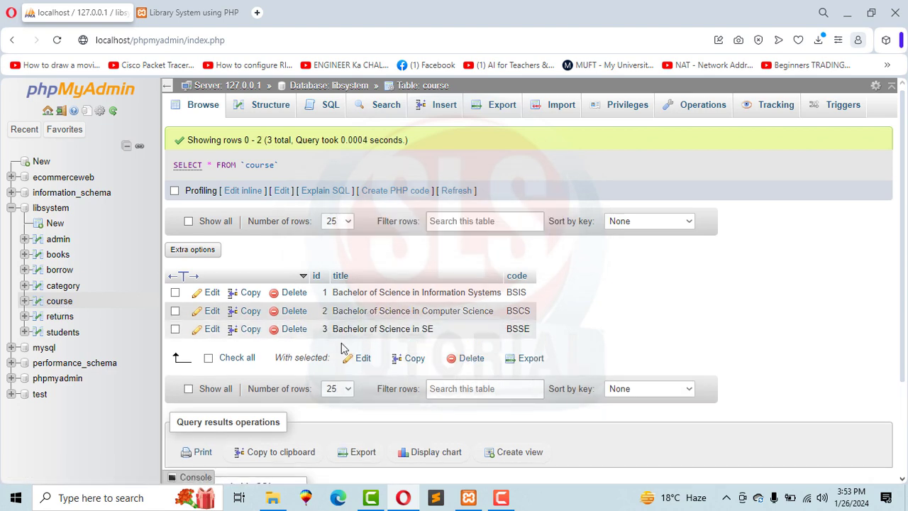
left_click_drag(340, 331, 456, 339)
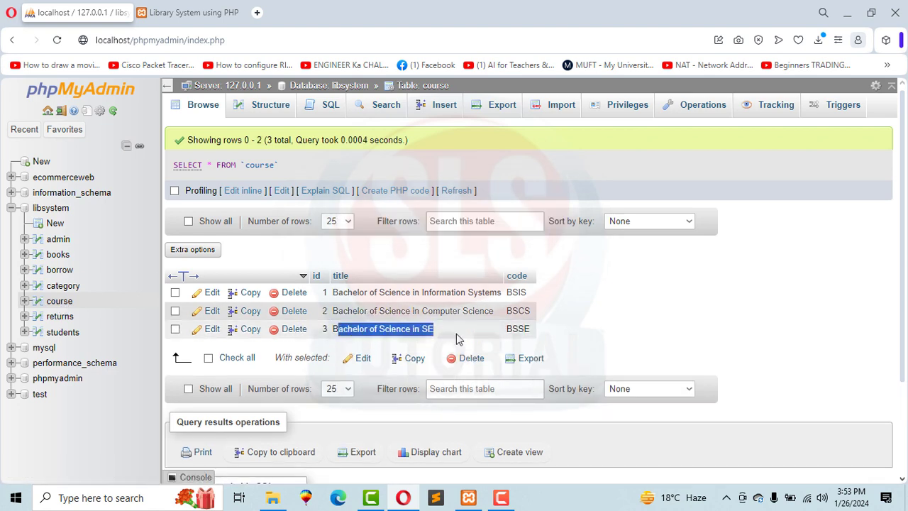
left_click(575, 338)
left_click(162, 14)
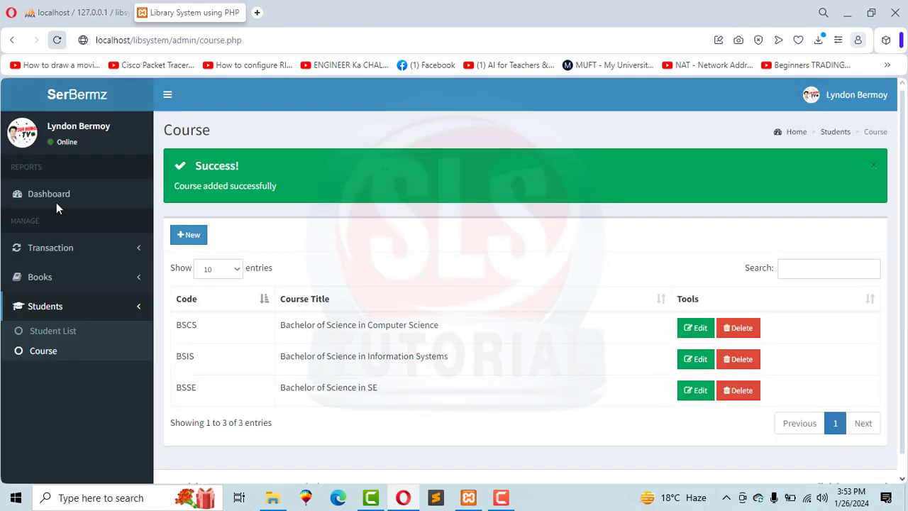
Open Books > Category in the sidebar and check the Engineering and History entries.
left_click(40, 278)
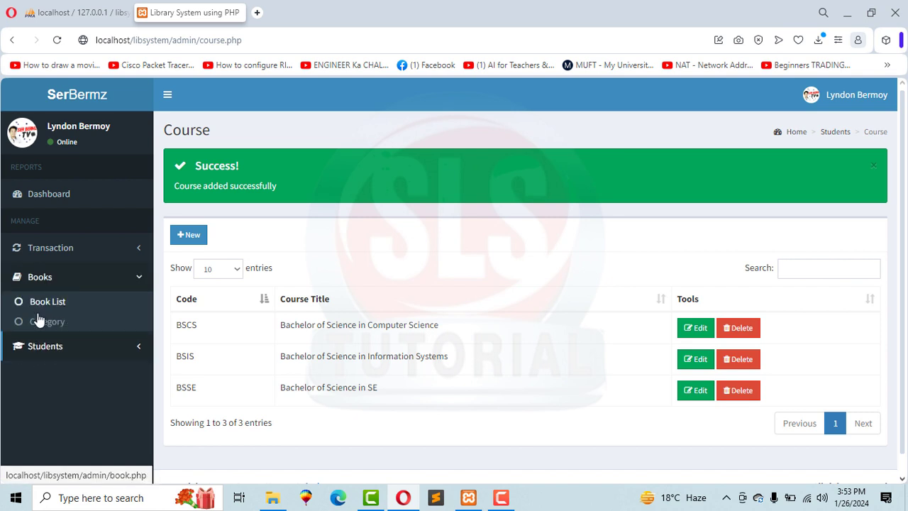
left_click(44, 321)
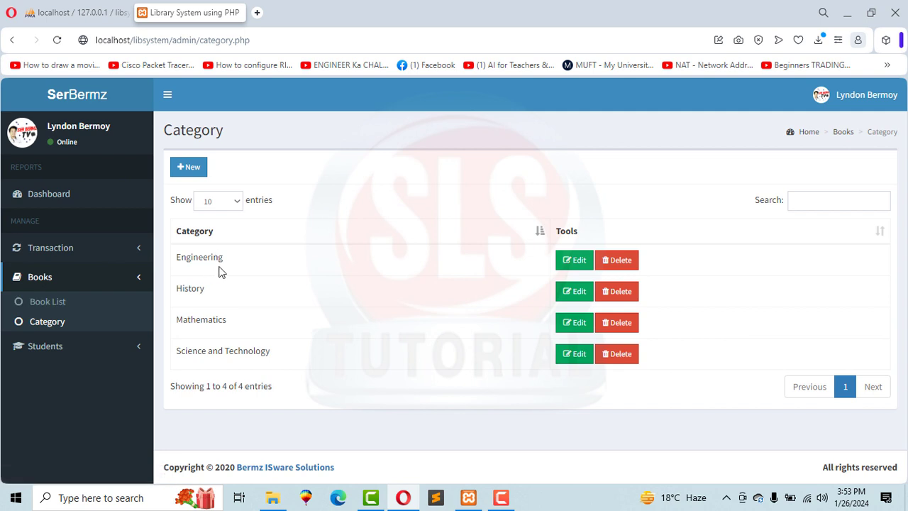
left_click_drag(181, 266, 178, 260)
left_click_drag(203, 300, 174, 297)
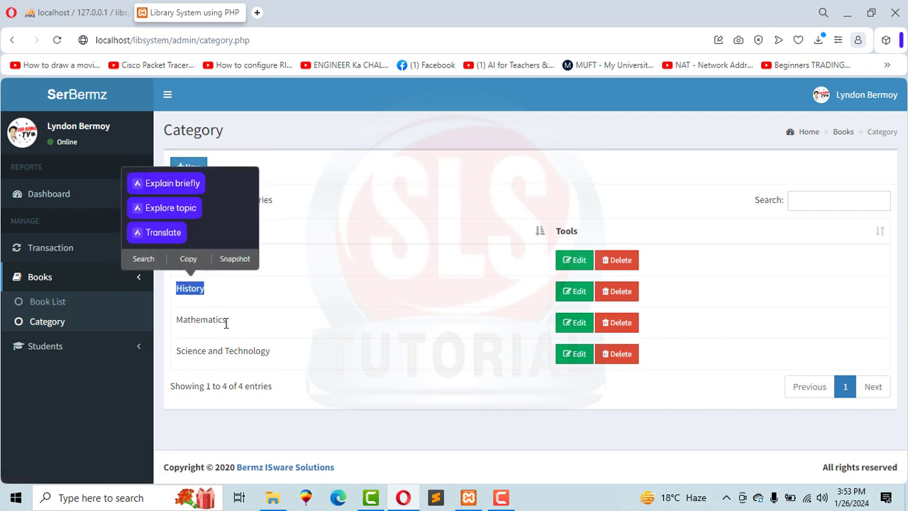